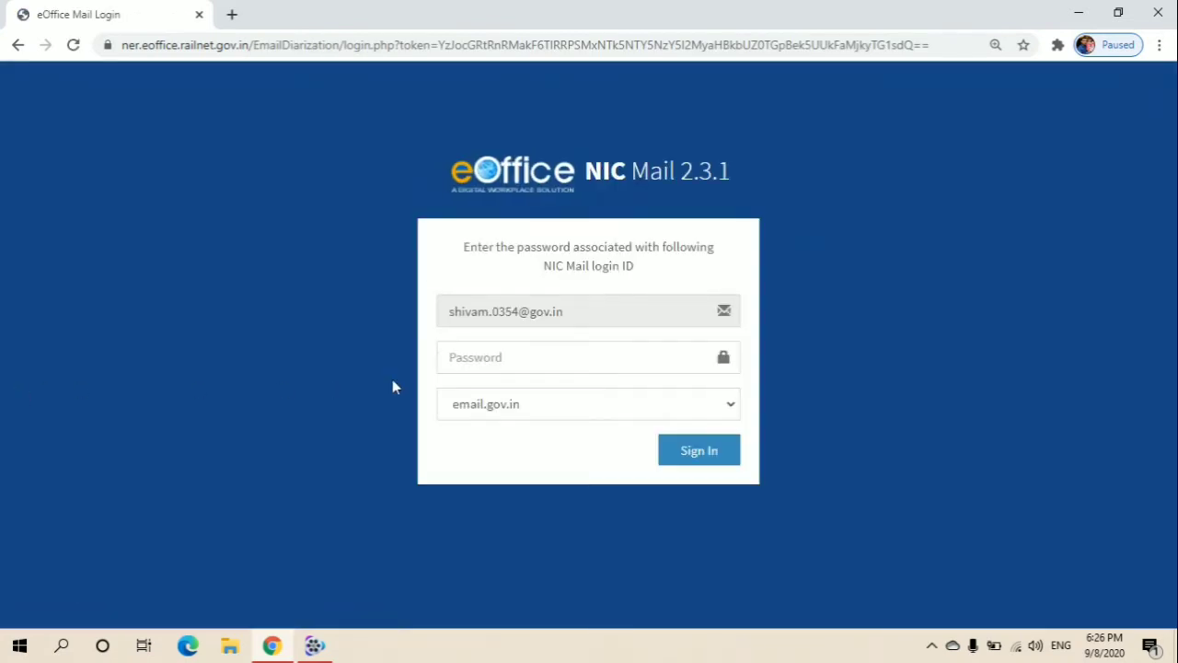
- Sign in to NIC Mail with the gov.in login ID and its password on the email.gov.in domain
{"action": "left_click", "coordinate": [596, 320]}
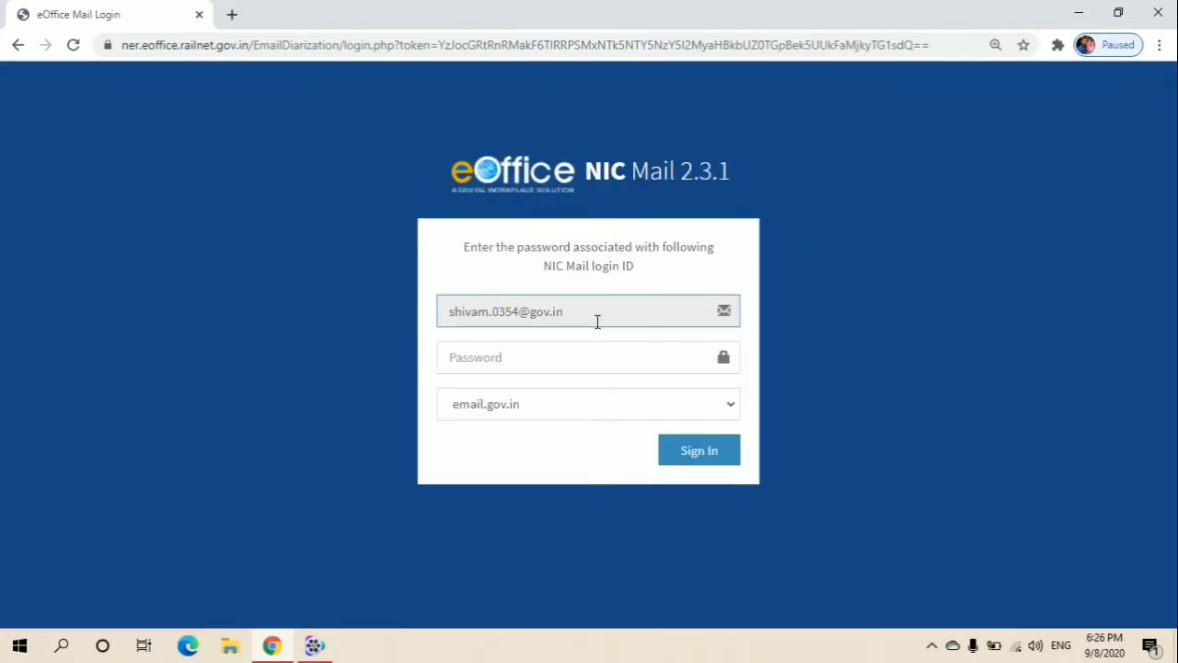
{"action": "left_click", "coordinate": [537, 361]}
{"action": "type", "text": "•••"}
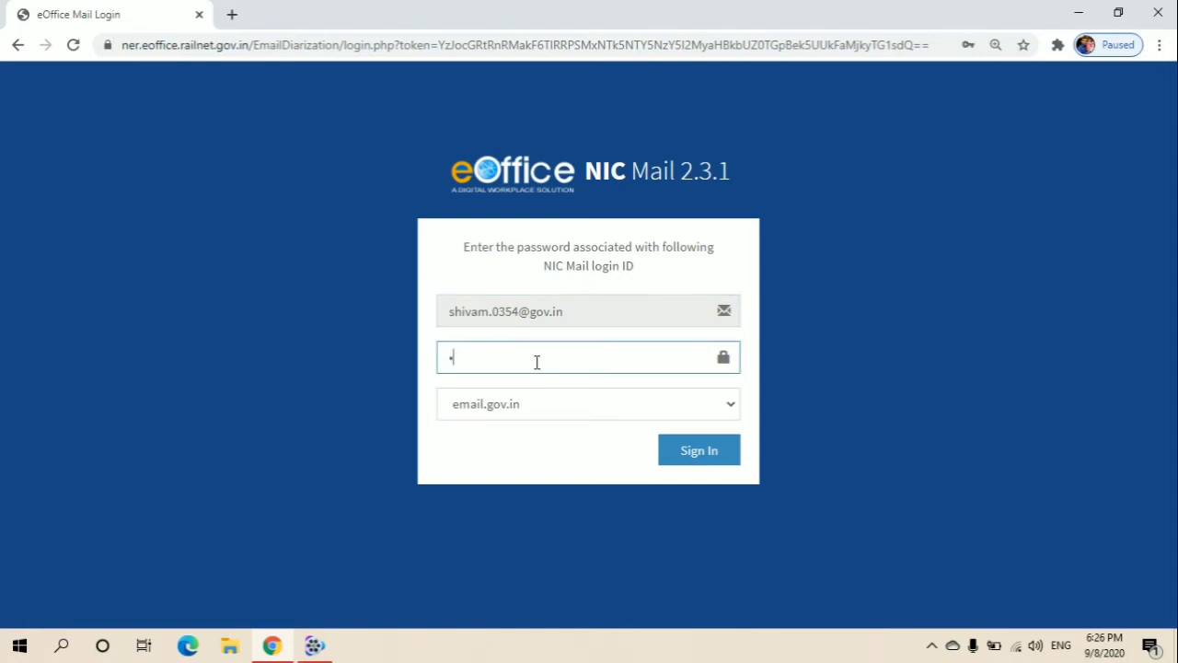
{"action": "type", "text": "•••••••••••••"}
{"action": "left_click", "coordinate": [707, 461]}
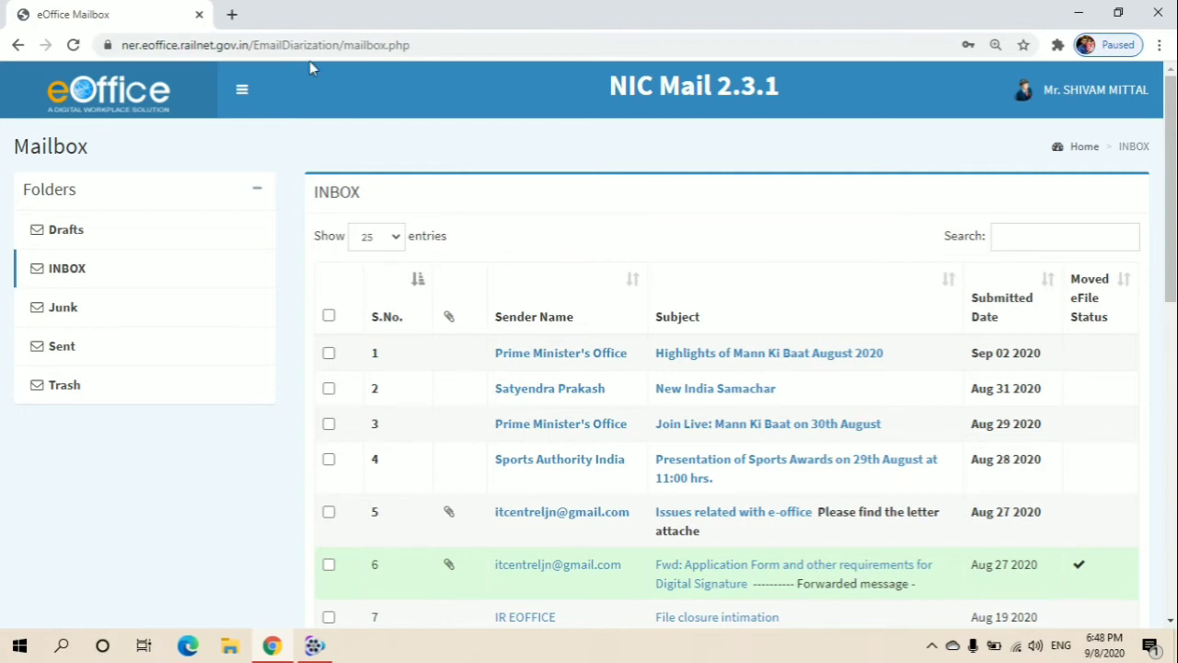
- Load email.gov.in in a new Chrome tab
{"action": "left_click", "coordinate": [232, 17]}
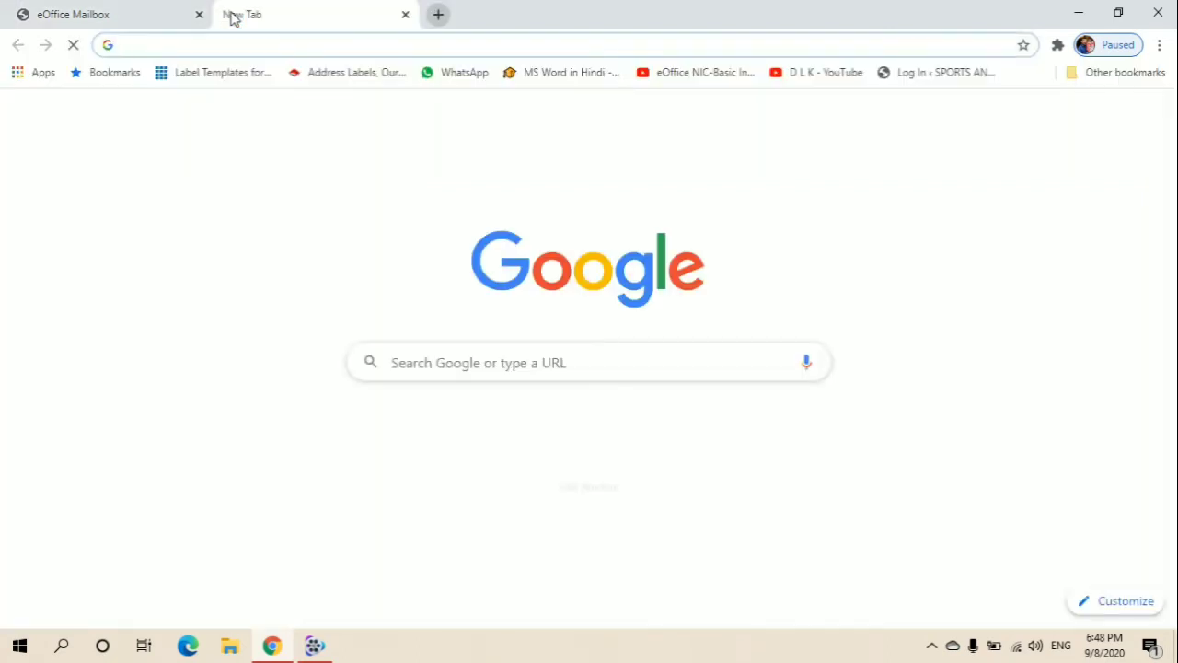
{"action": "left_click", "coordinate": [189, 45]}
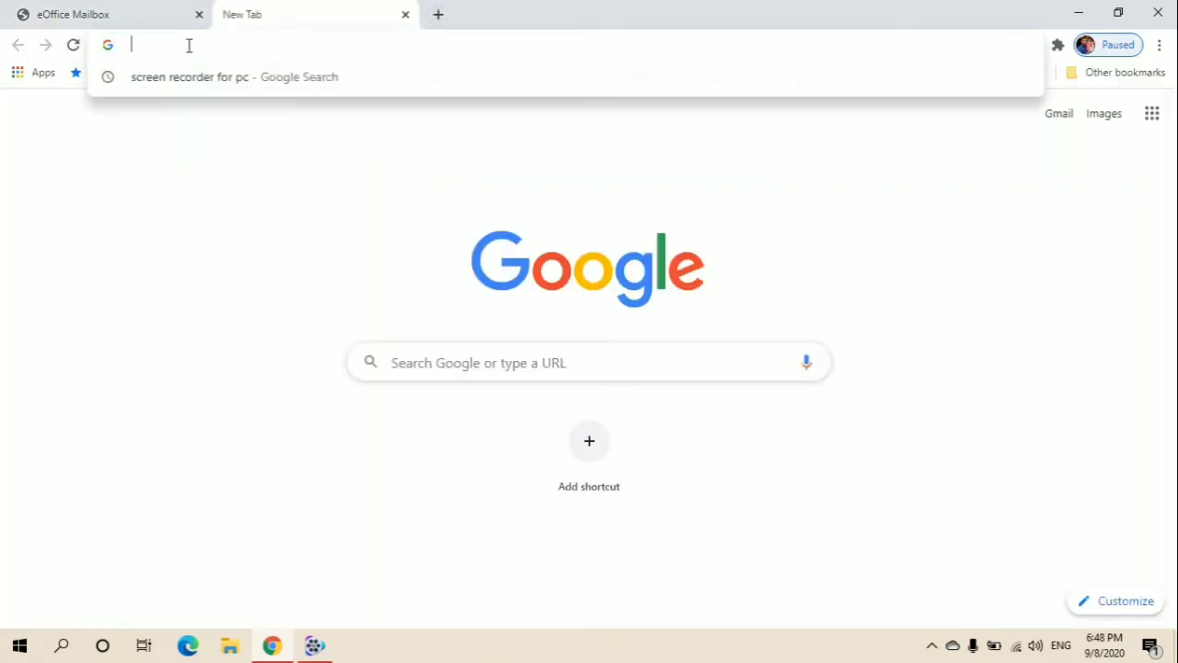
{"action": "type", "text": "em"}
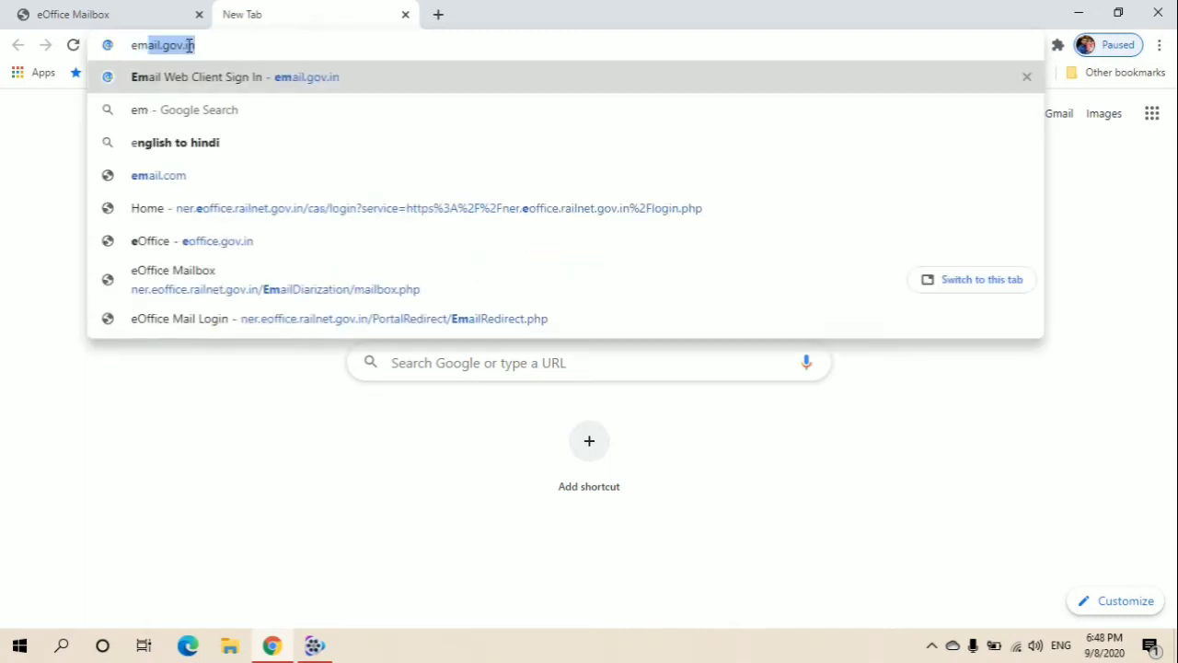
{"action": "type", "text": "ail."}
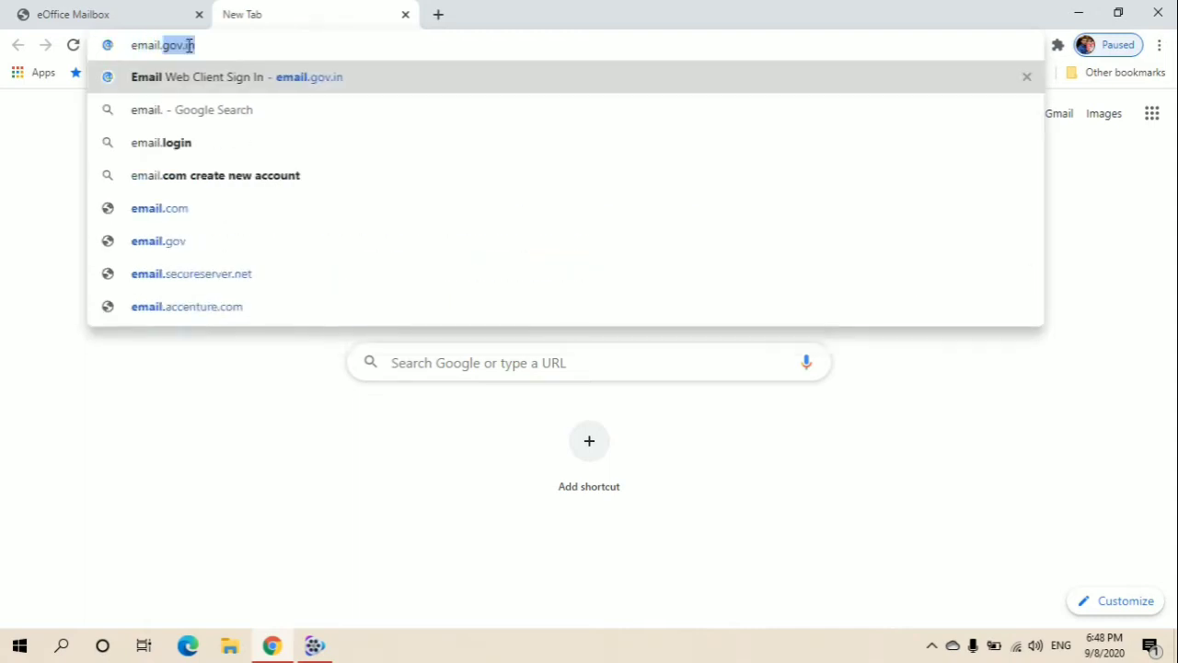
{"action": "type", "text": "gov.in"}
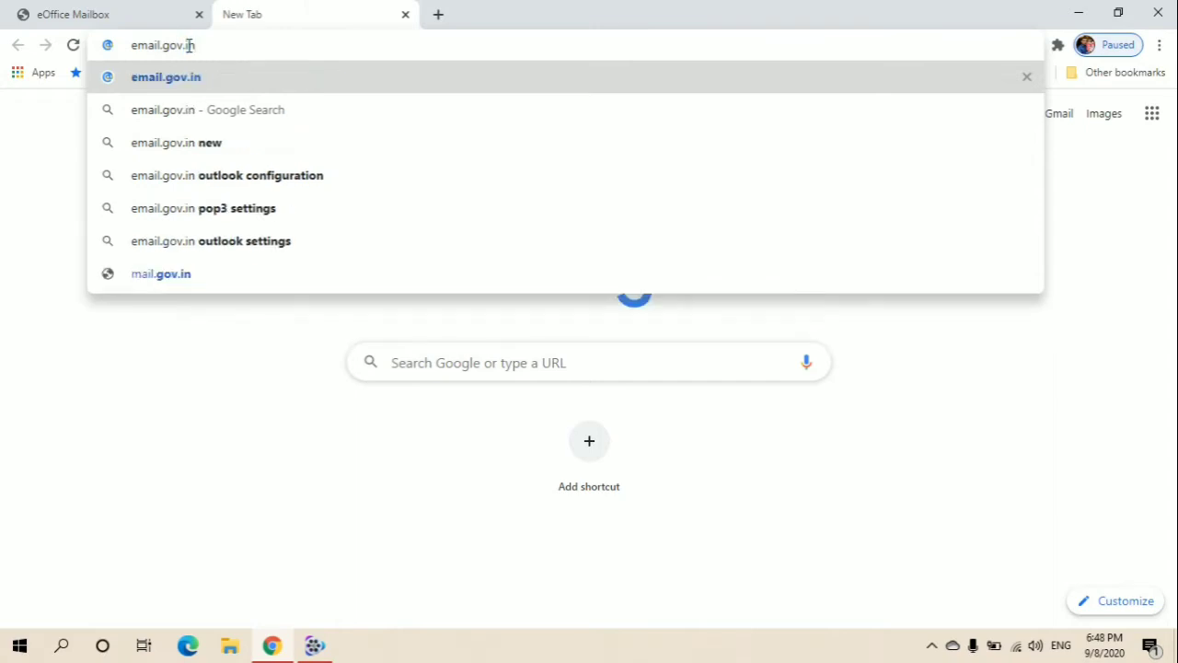
{"action": "key", "text": "Return"}
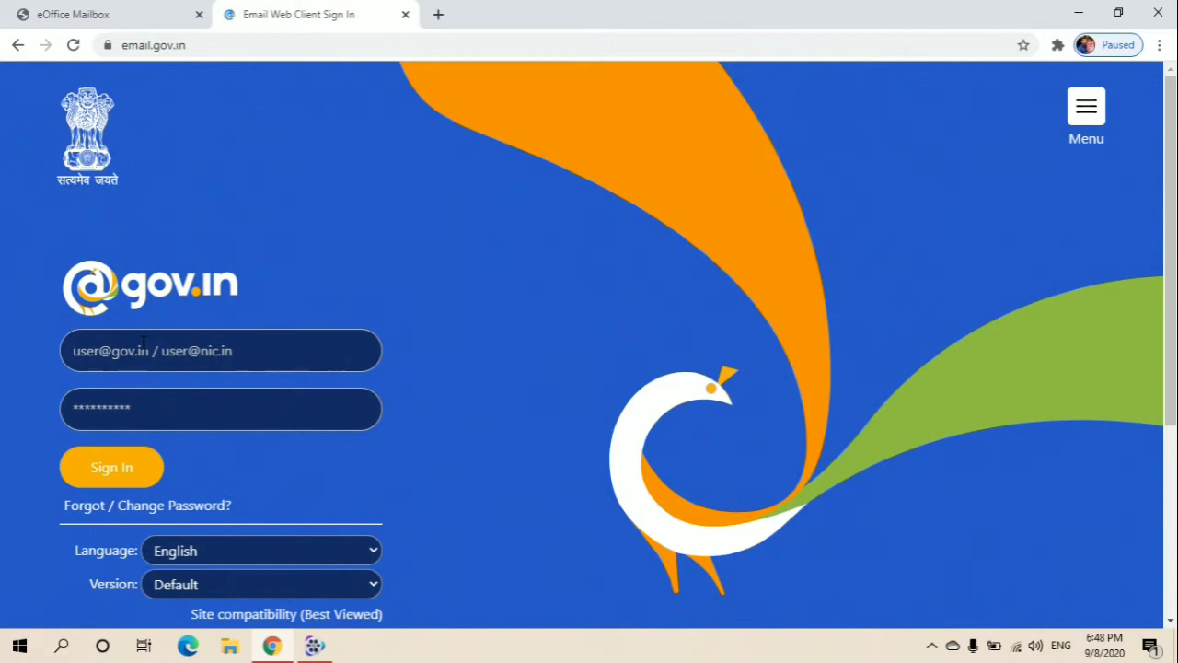
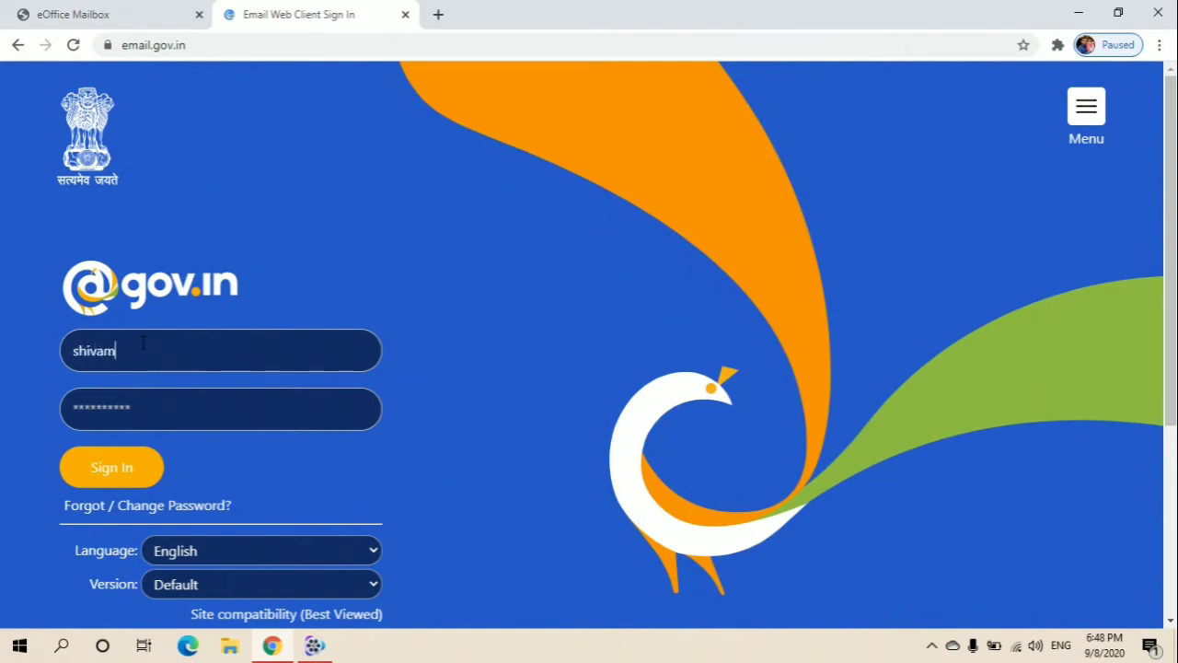
- Enter the gov.in login ID and account password to sign in to the Zimbra web client
{"action": "left_click", "coordinate": [153, 420]}
{"action": "type", "text": "************"}
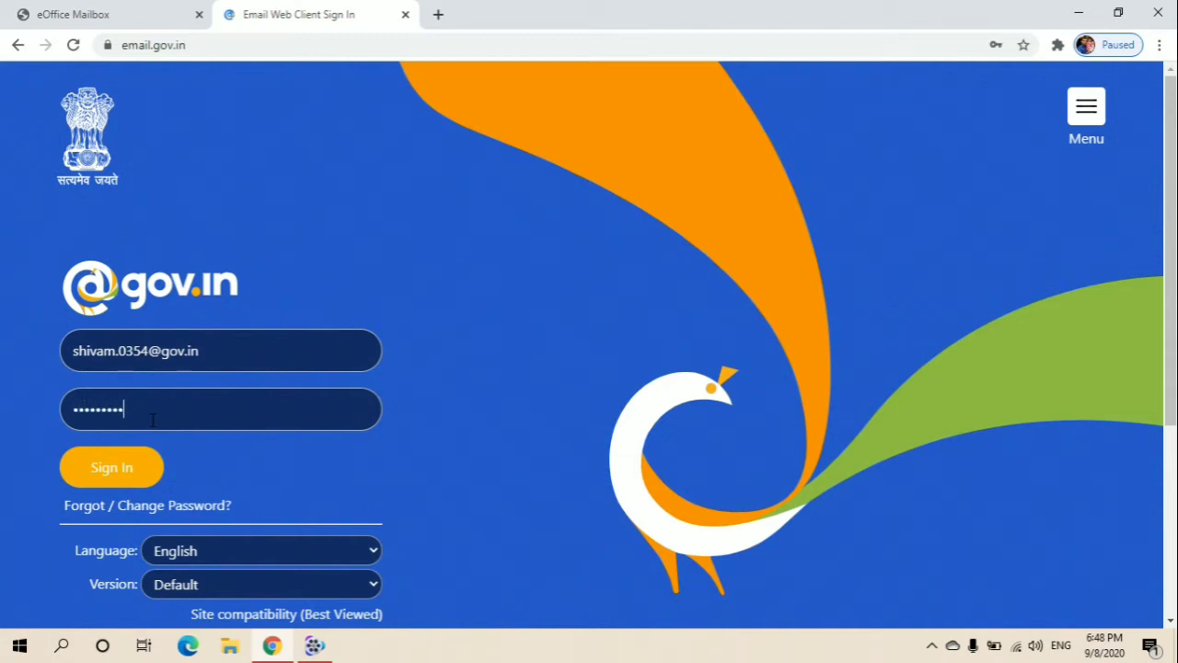
{"action": "type", "text": "****"}
{"action": "left_click", "coordinate": [135, 463]}
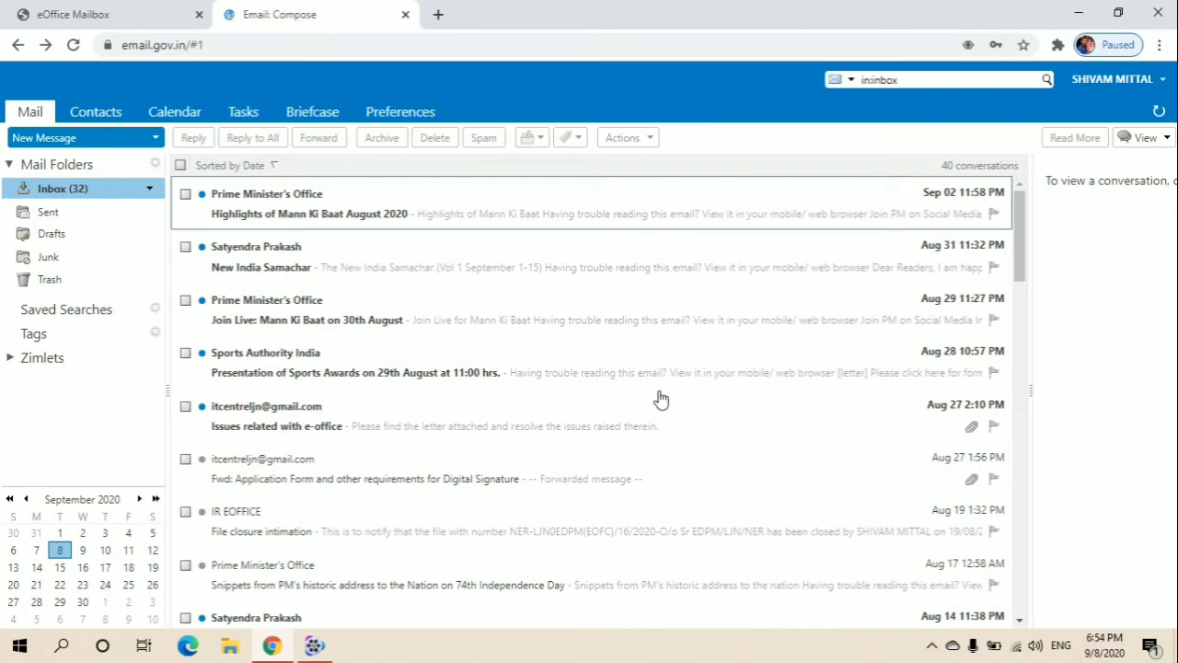
- Start a New Message from the loaded Zimbra Inbox
{"action": "left_click", "coordinate": [124, 147]}
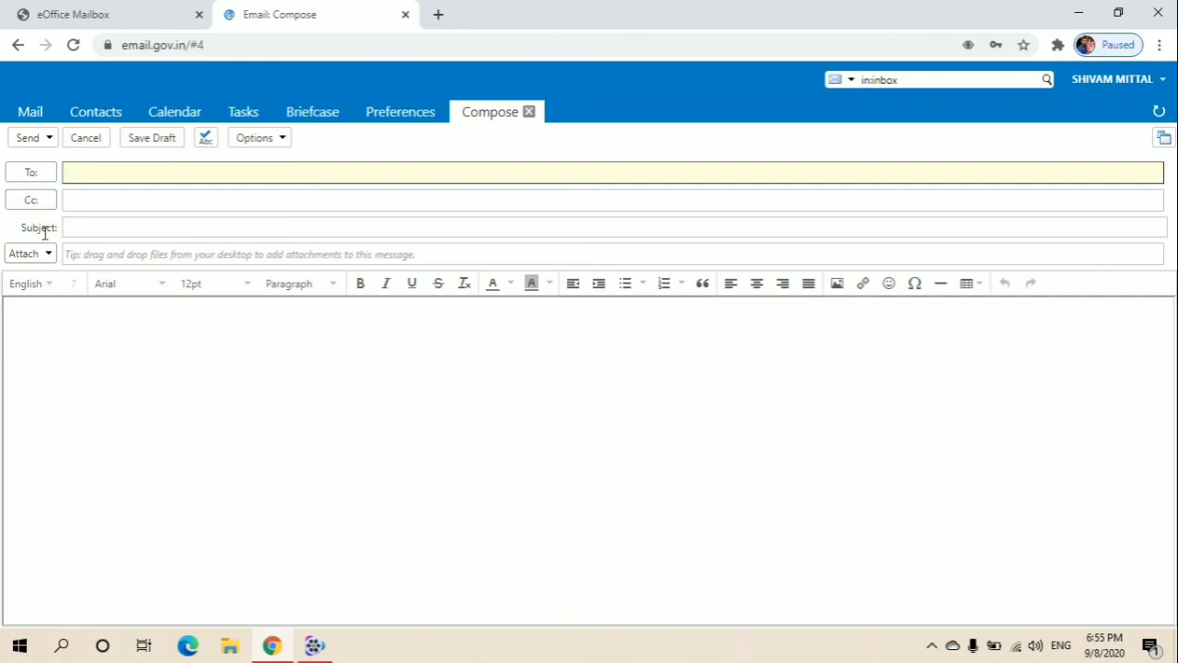
- Put the account's own gov.in e-mail address in the To field, accepting the autocomplete suggestion
{"action": "left_click", "coordinate": [188, 342]}
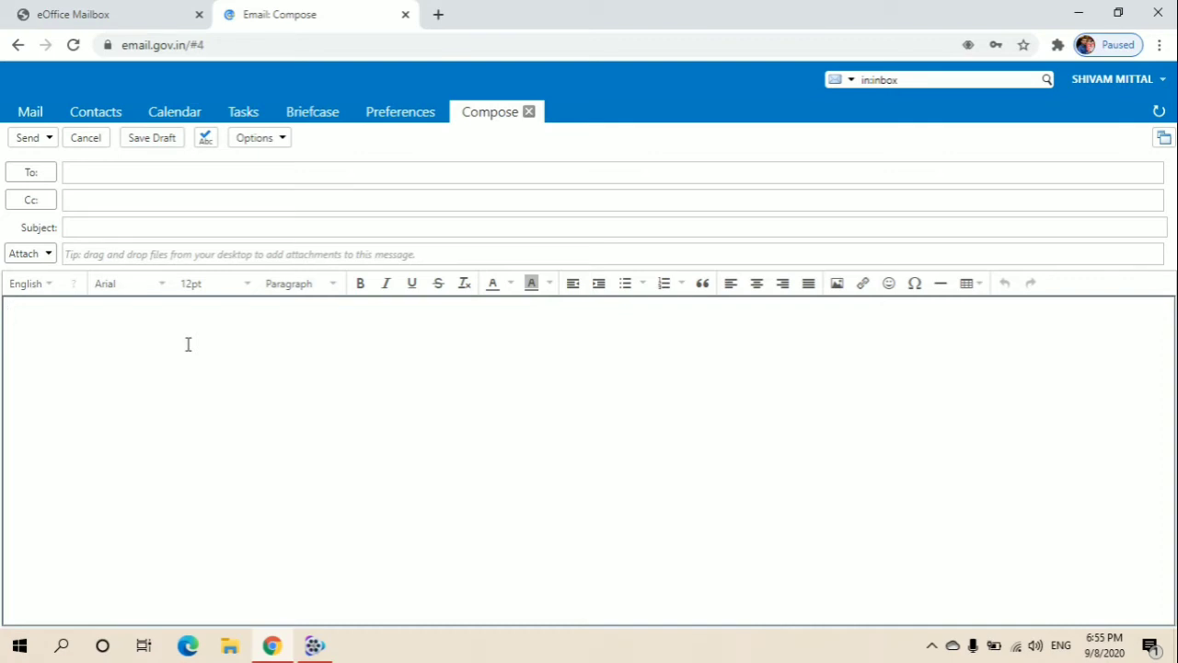
{"action": "left_click", "coordinate": [94, 173]}
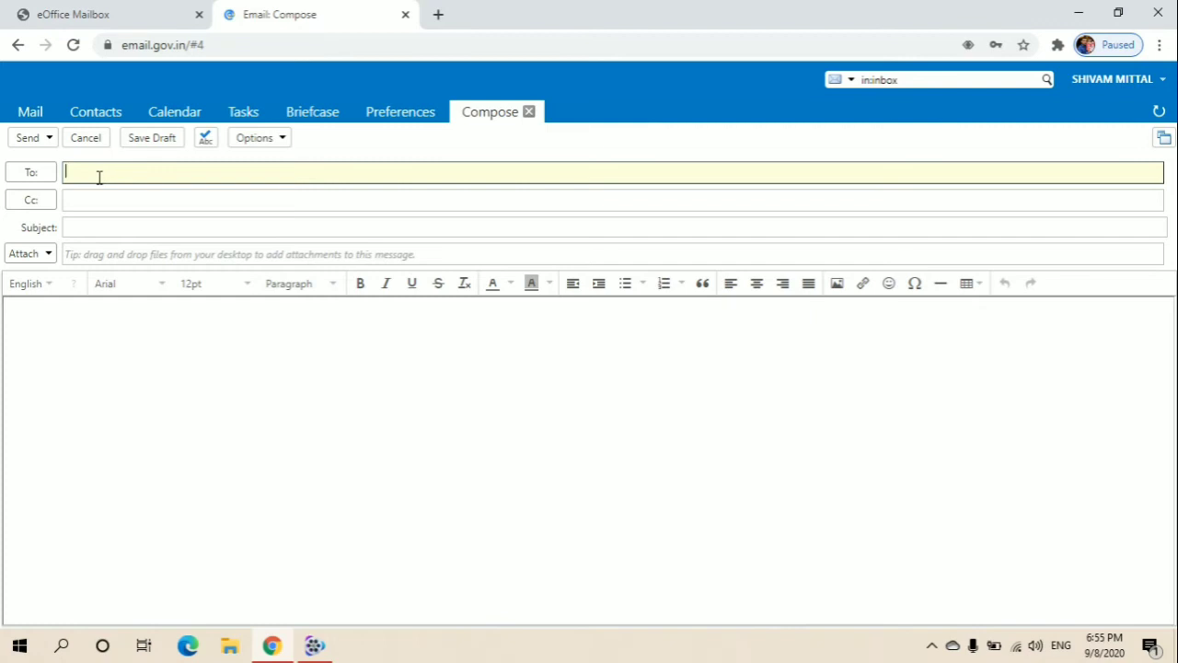
{"action": "key", "text": "Tab"}
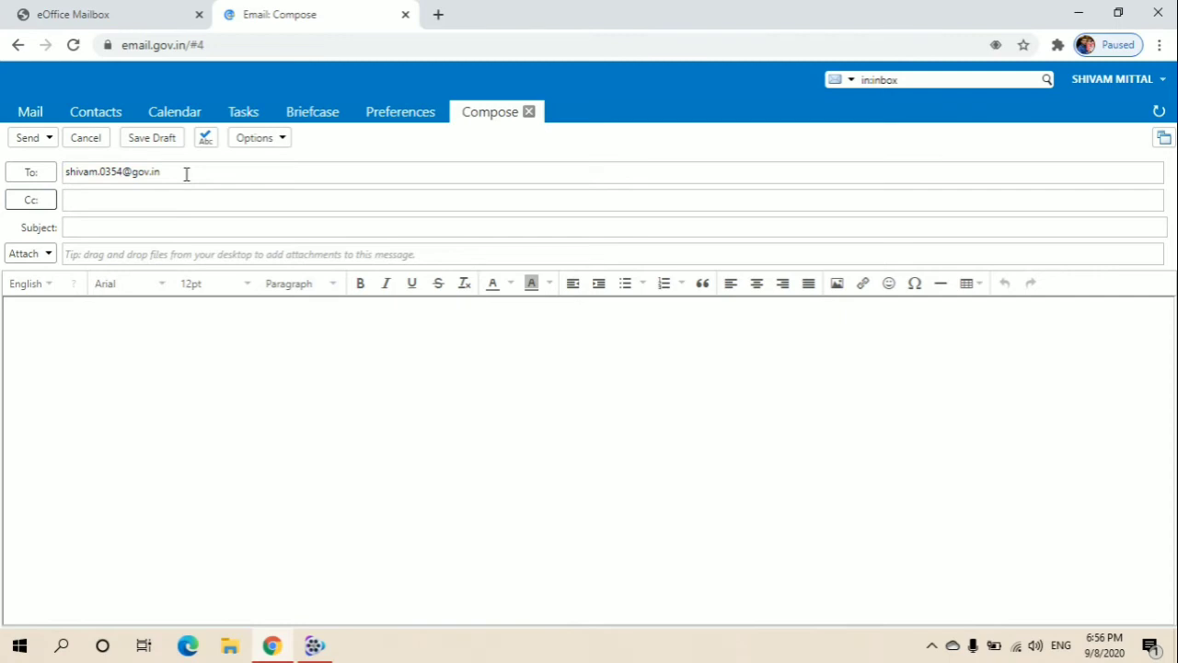
{"action": "left_click", "coordinate": [186, 174]}
- Enter the subject 'E-office letter' and bring up the file picker for an attachment
{"action": "left_click", "coordinate": [139, 194]}
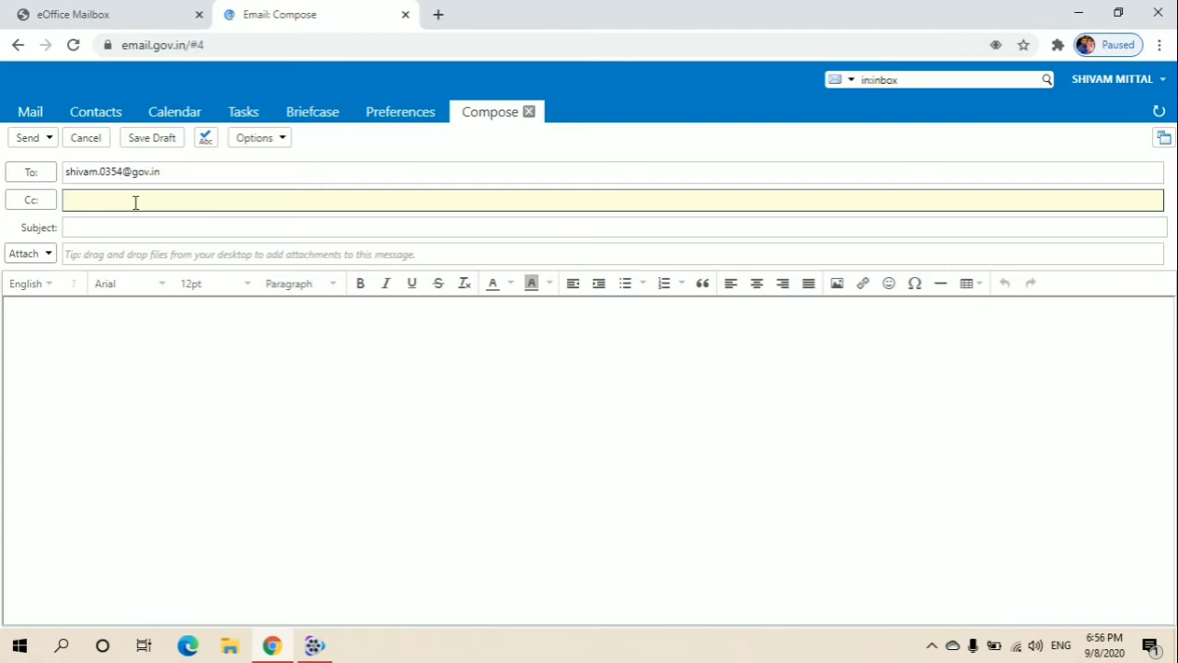
{"action": "left_click", "coordinate": [116, 227]}
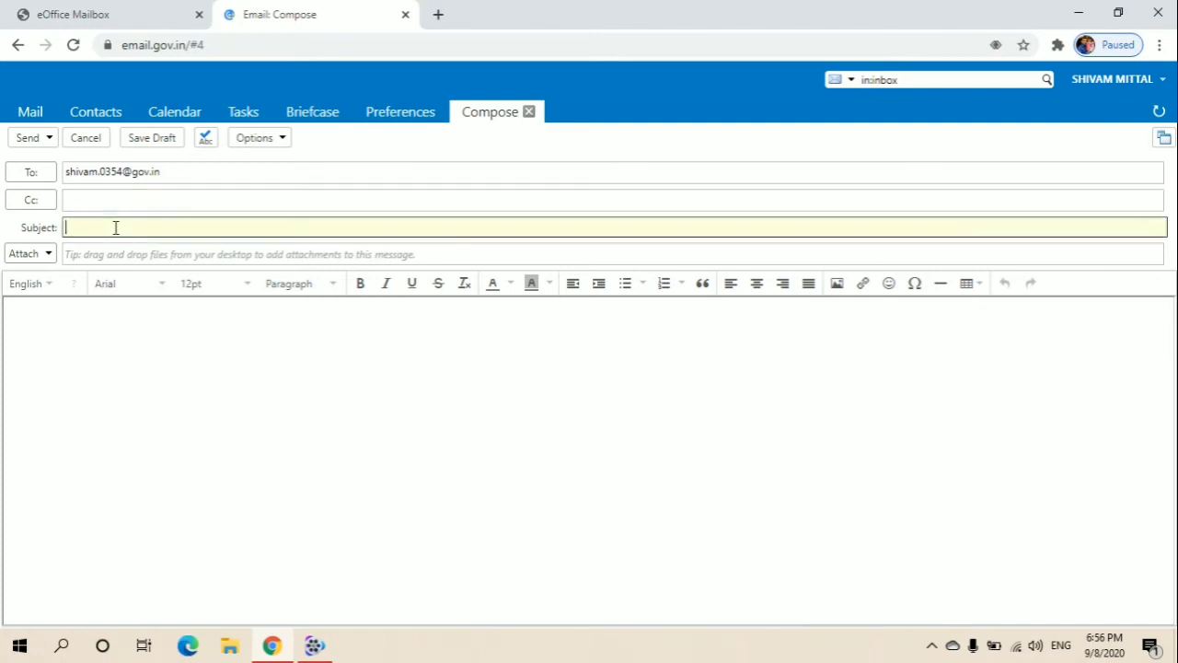
{"action": "type", "text": "E"}
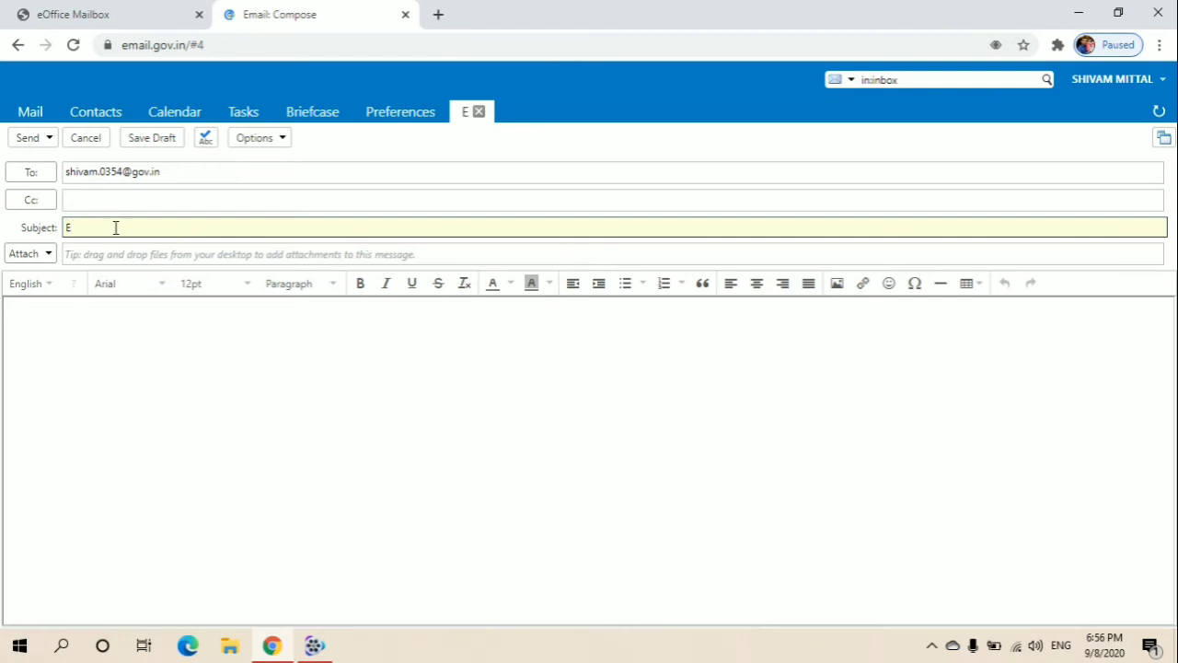
{"action": "type", "text": "-offic"}
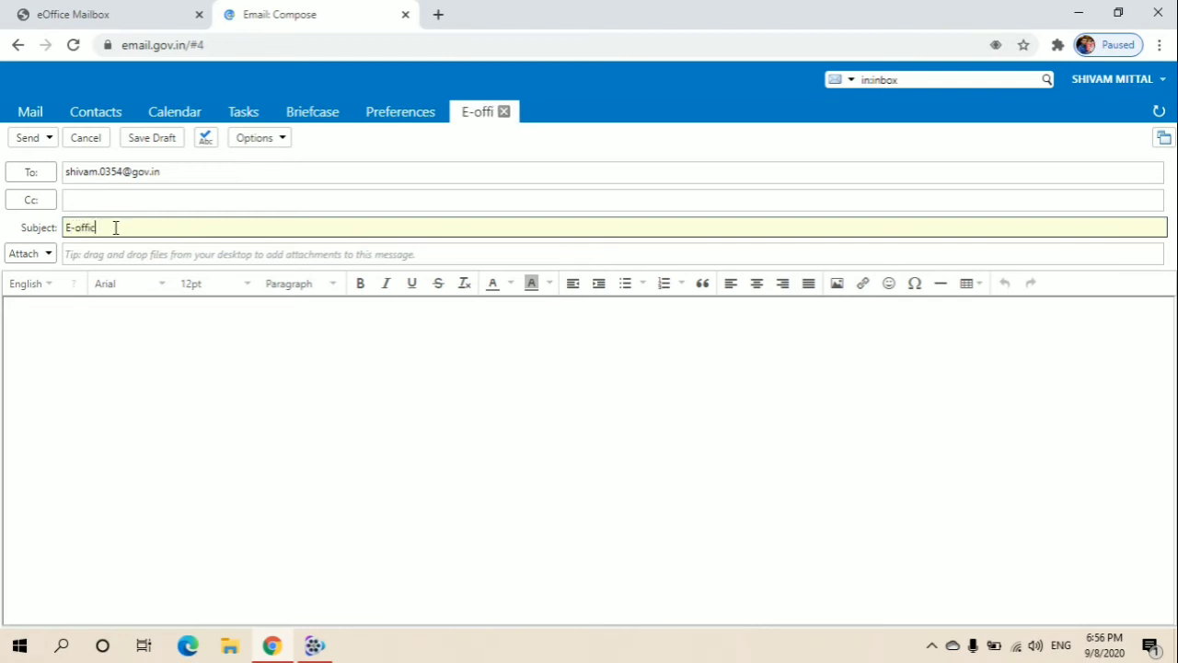
{"action": "type", "text": "e letter"}
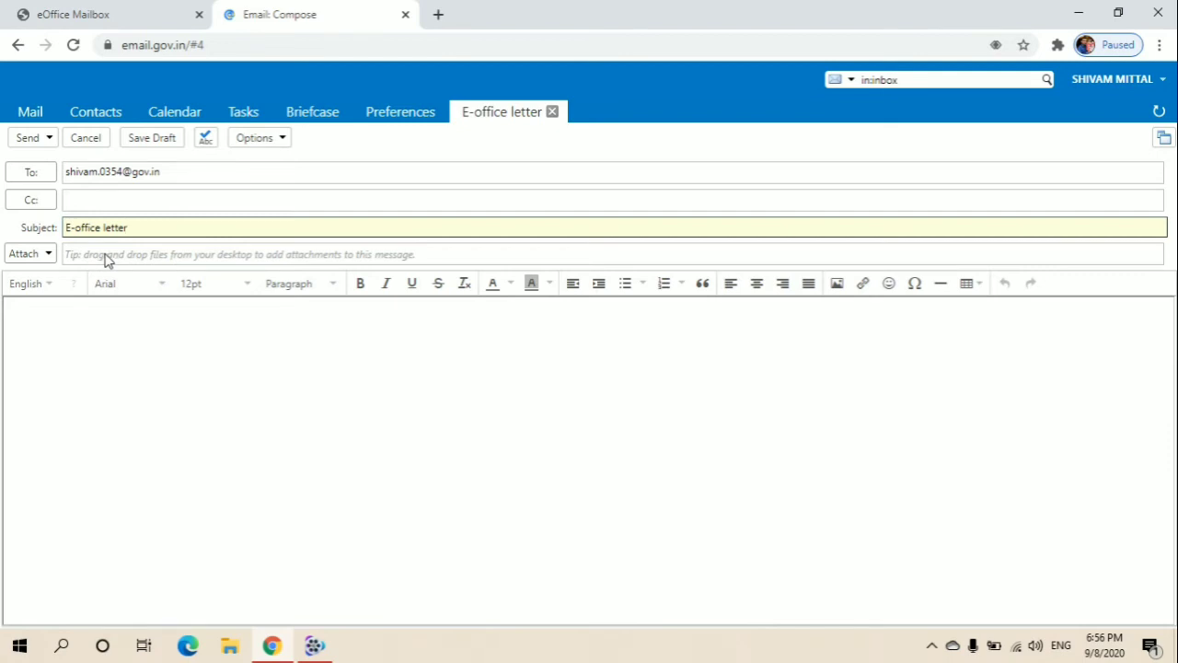
{"action": "left_click", "coordinate": [25, 256]}
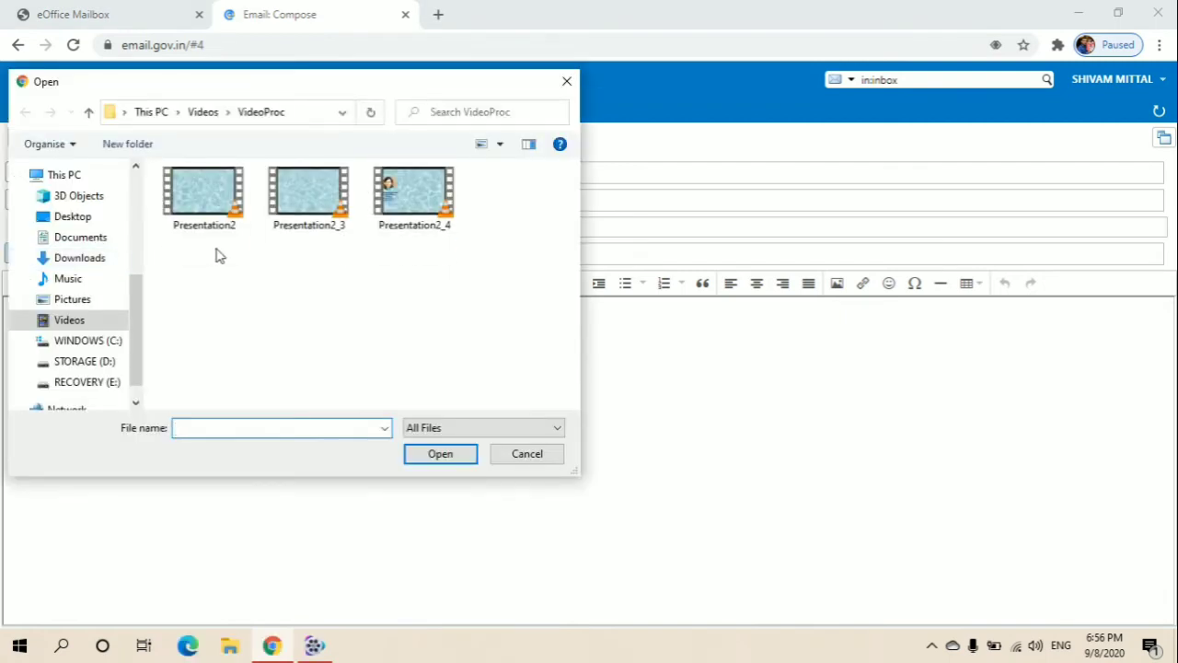
- Attach the 395.1 KB _Uploads_EFILE…mainFile.pdf from the Desktop
{"action": "left_click", "coordinate": [84, 217]}
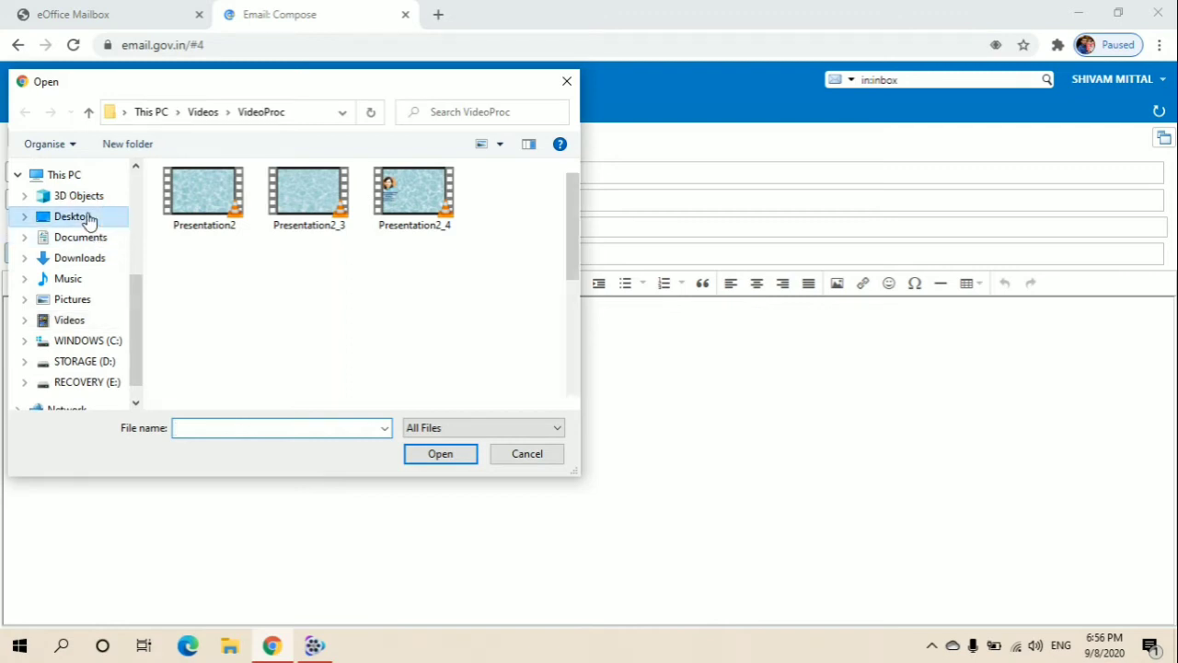
{"action": "left_click", "coordinate": [300, 230]}
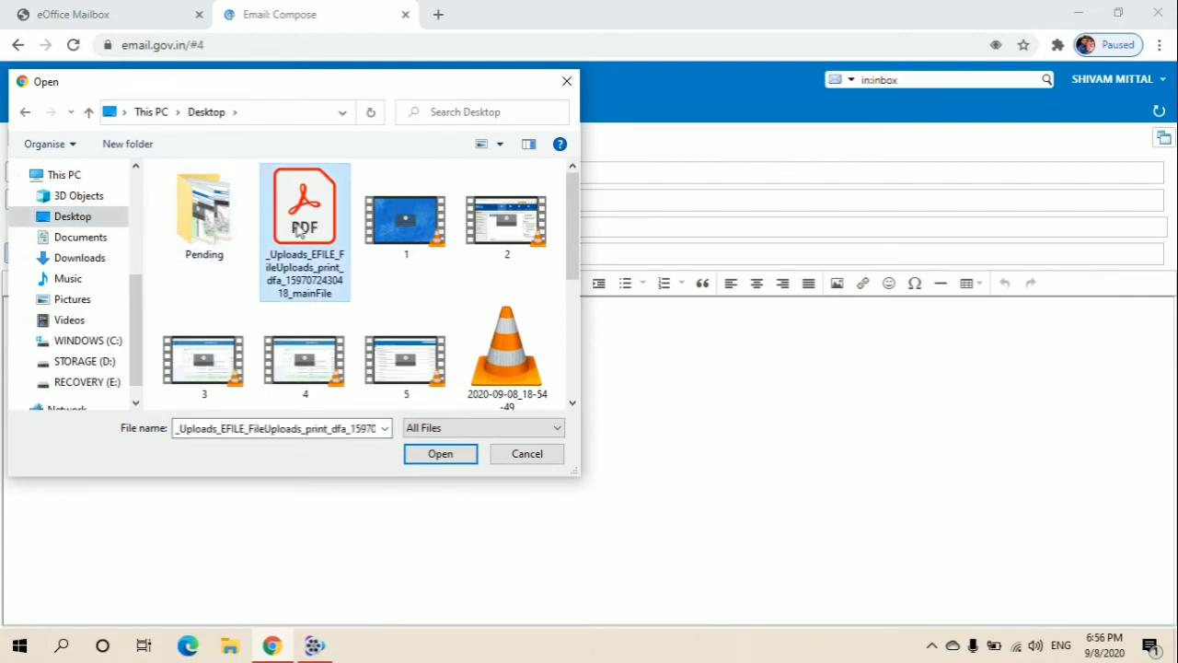
{"action": "left_click", "coordinate": [438, 455]}
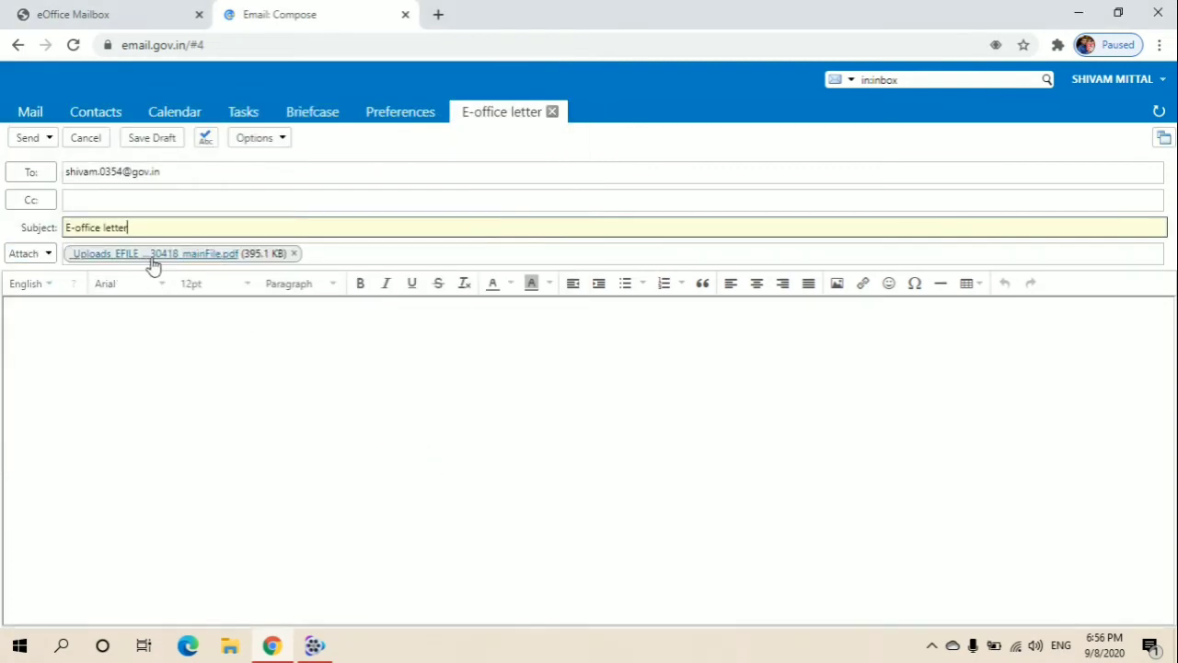
- Write 'Please see.' in the body, correcting the typo, then 'thank you' on a new line
{"action": "left_click", "coordinate": [214, 345]}
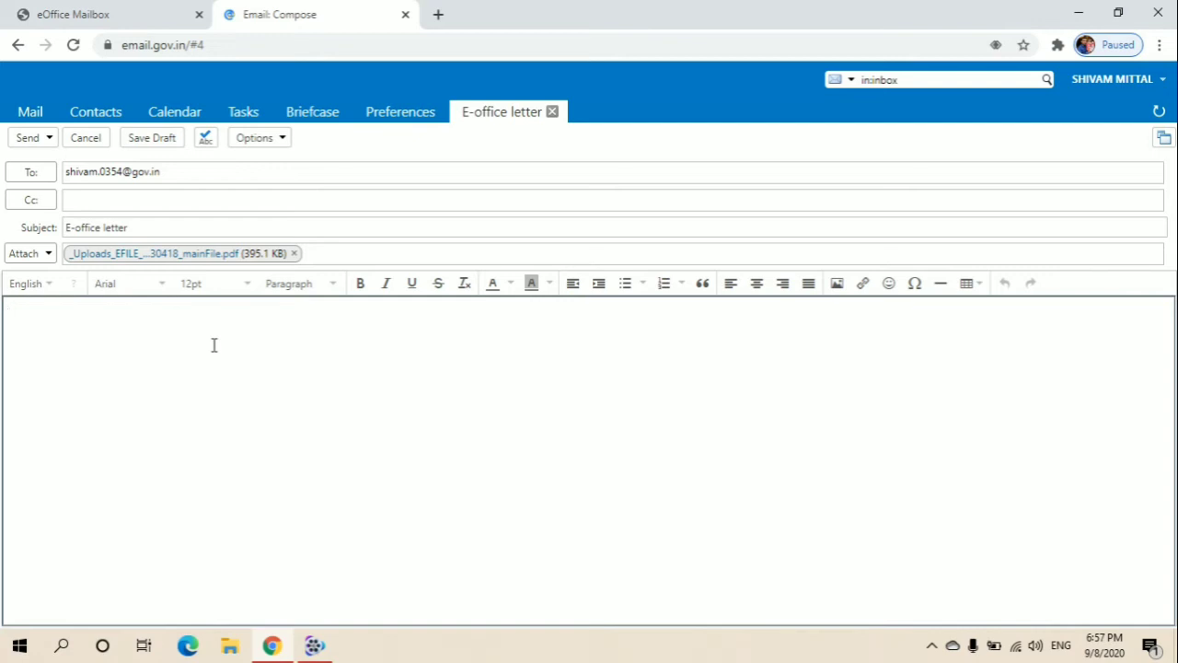
{"action": "type", "text": "Plese see"}
{"action": "key", "text": "Left"}
{"action": "key", "text": "Left"}
{"action": "key", "text": "Left"}
{"action": "type", "text": "a"}
{"action": "key", "text": "Right"}
{"action": "key", "text": "Right"}
{"action": "key", "text": "Right"}
{"action": "key", "text": "Right"}
{"action": "key", "text": "Right"}
{"action": "key", "text": "Right"}
{"action": "type", "text": "."}
{"action": "key", "text": "Return"}
{"action": "type", "text": "thank"}
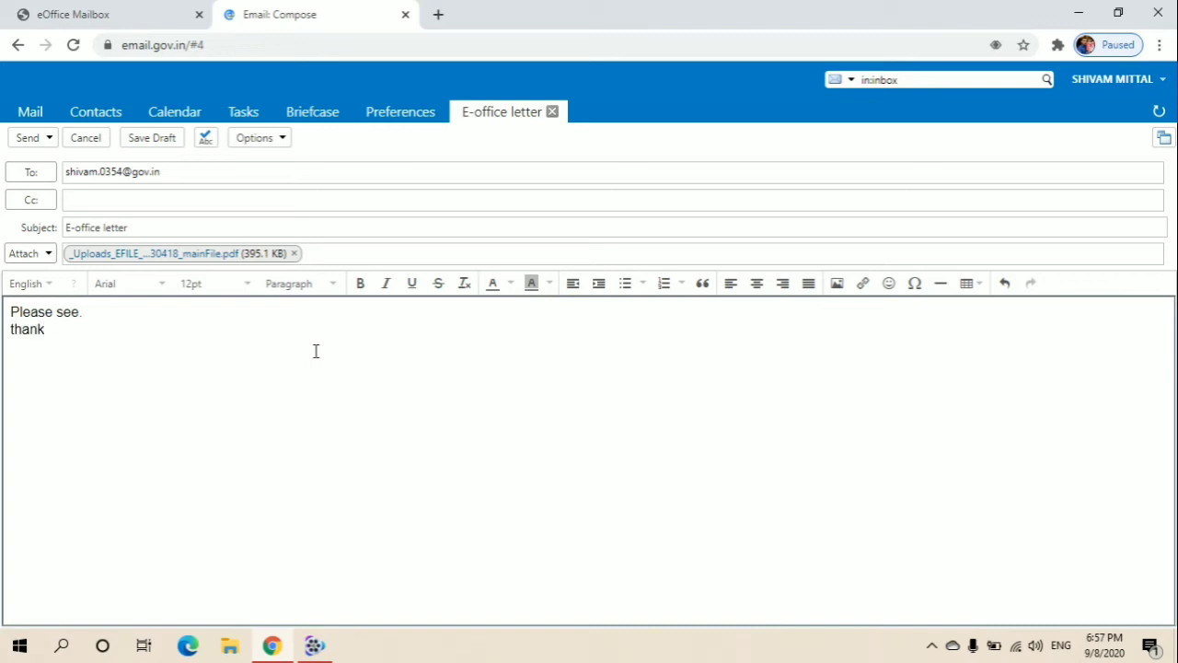
{"action": "type", "text": " you"}
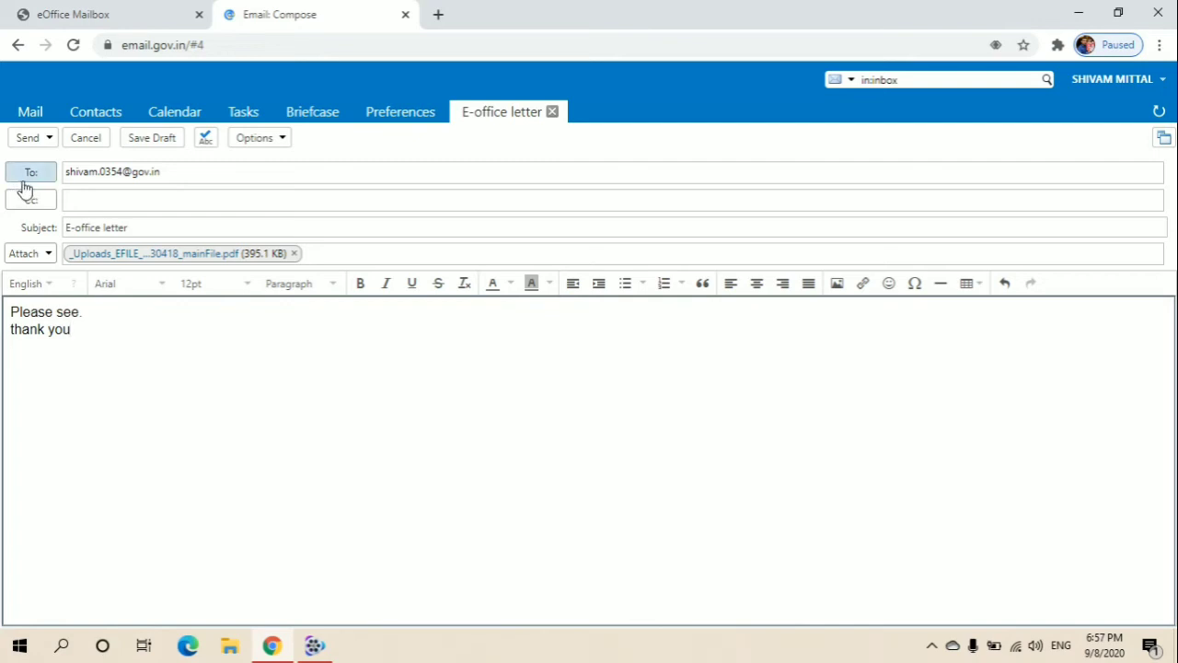
- Send the E-office letter and confirm it tops the Inbox at 41 conversations
{"action": "left_click", "coordinate": [48, 138]}
{"action": "left_click", "coordinate": [52, 141]}
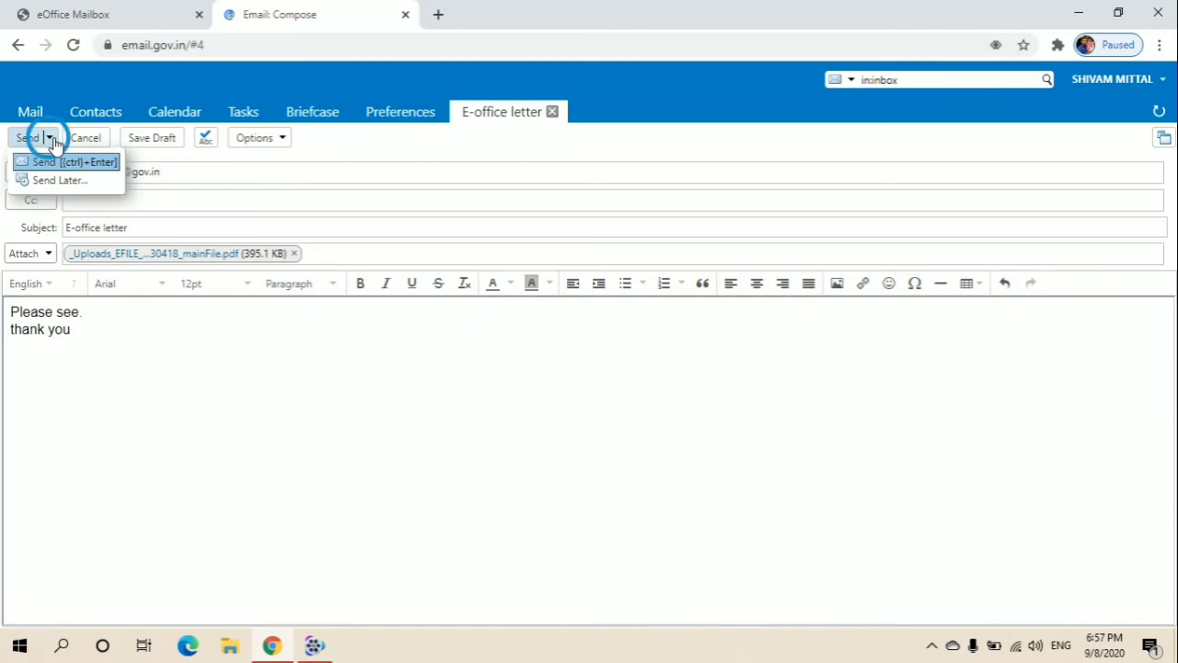
{"action": "left_click", "coordinate": [24, 140]}
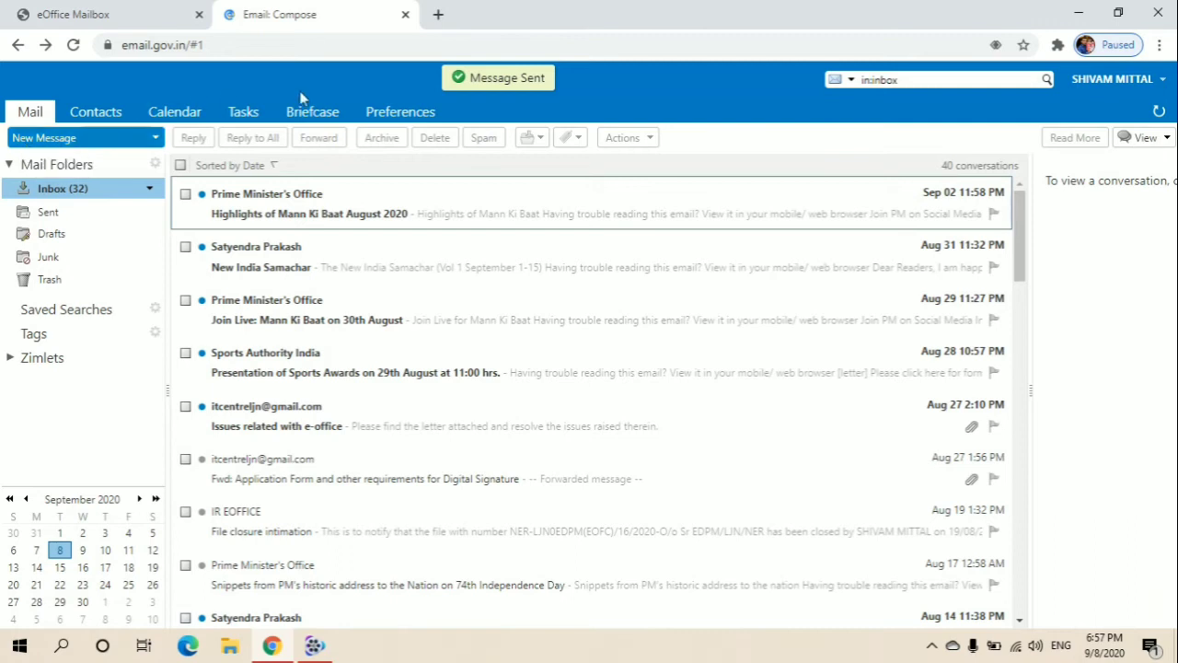
{"action": "left_click", "coordinate": [522, 88]}
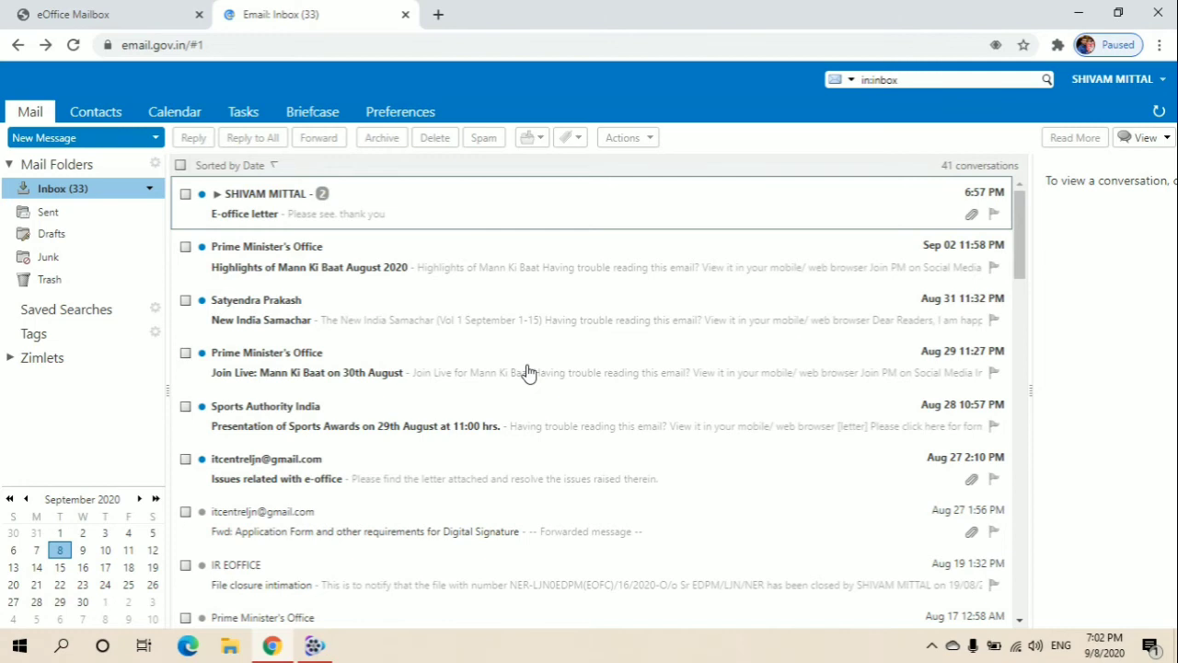
- Refresh the eOffice Mailbox INBOX and open the arrived E-office letter mail with its PDF
{"action": "left_click", "coordinate": [130, 16]}
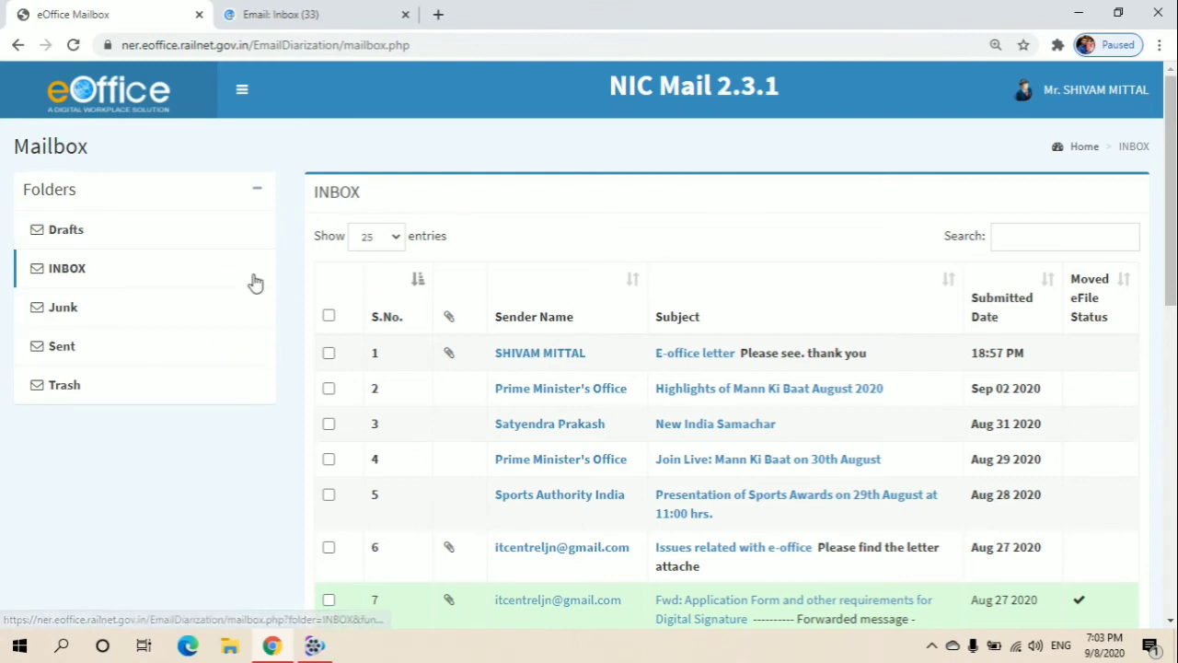
{"action": "left_click", "coordinate": [202, 267]}
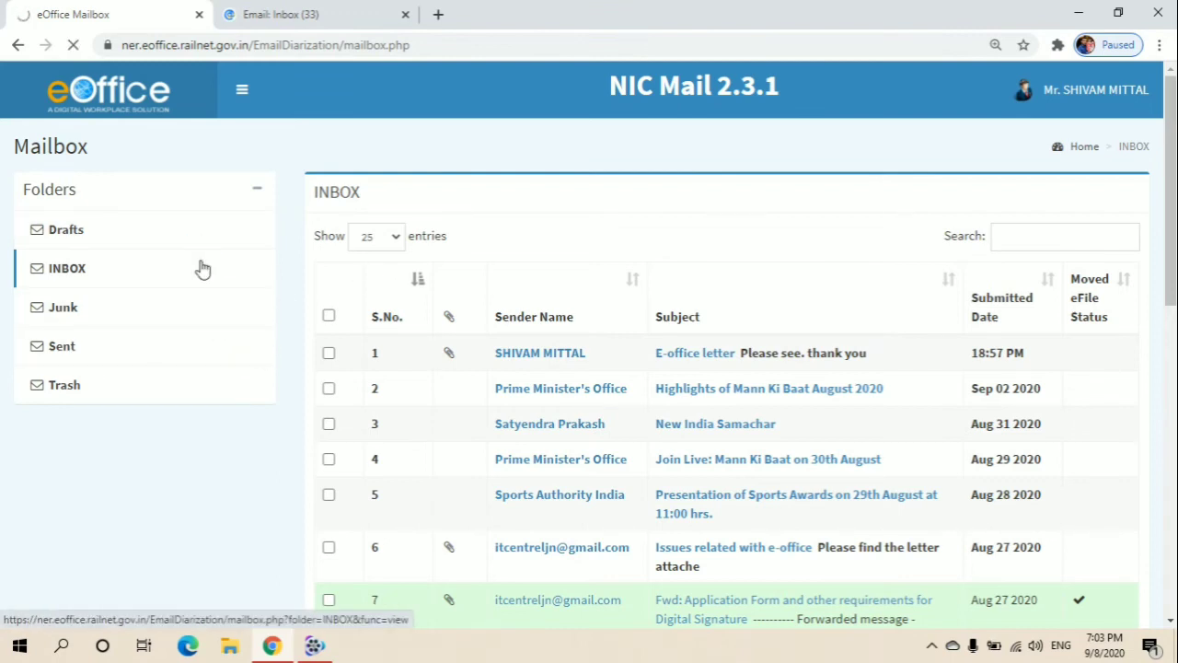
{"action": "left_click", "coordinate": [203, 268]}
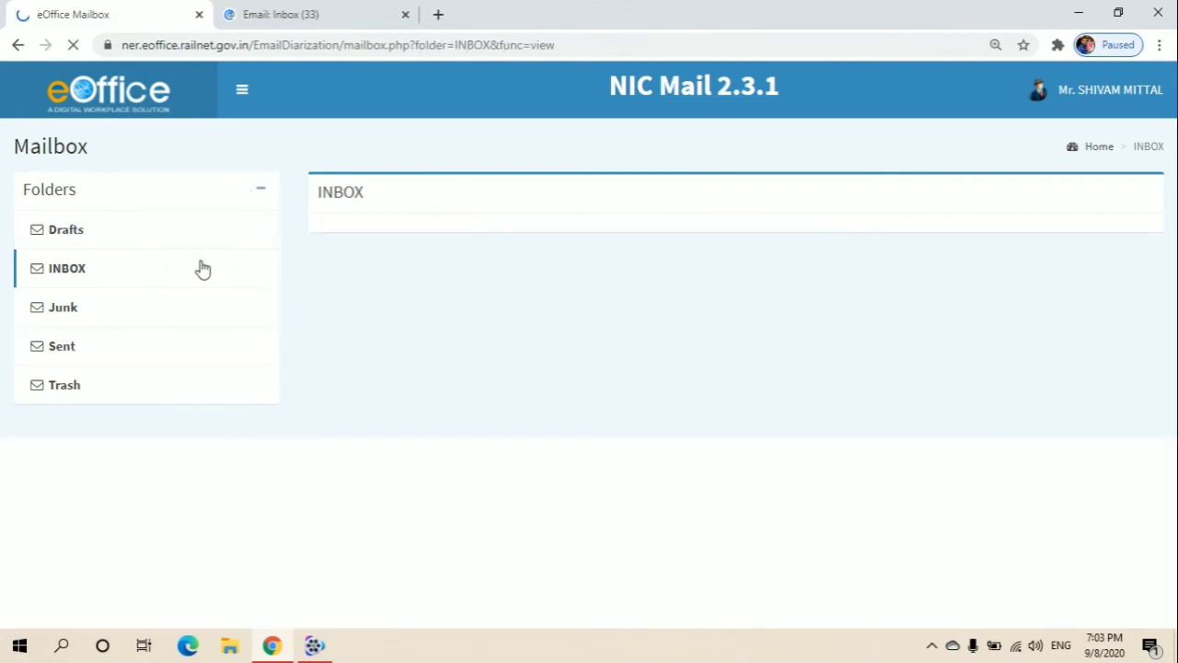
{"action": "left_click", "coordinate": [202, 268]}
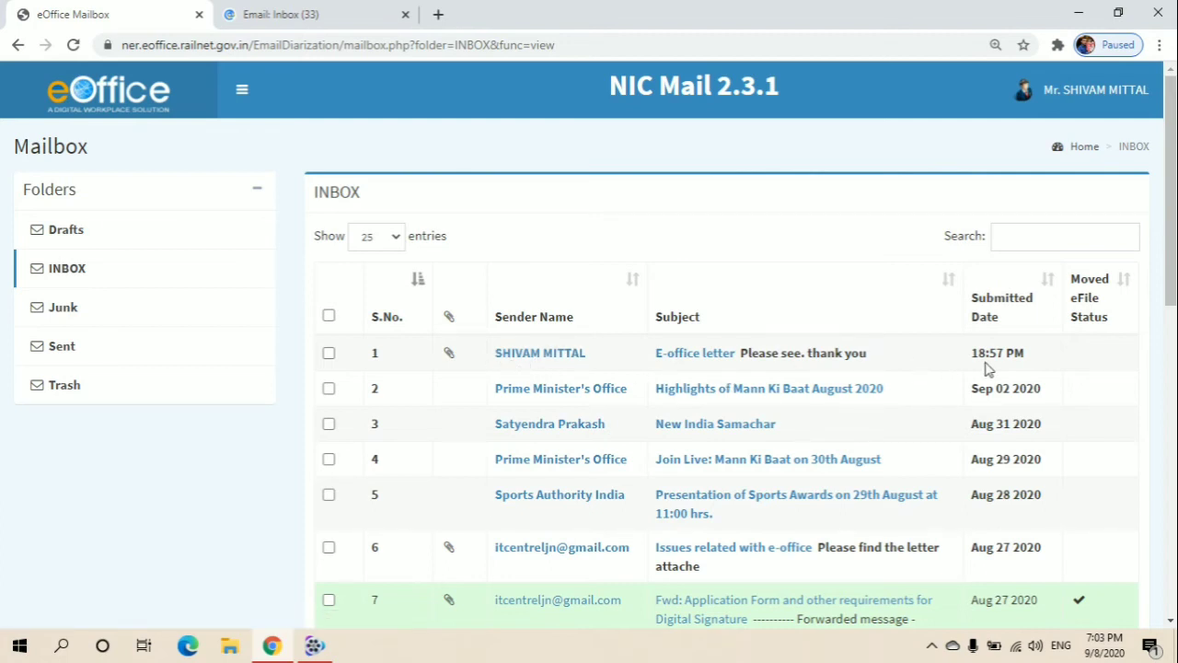
{"action": "left_click", "coordinate": [554, 358]}
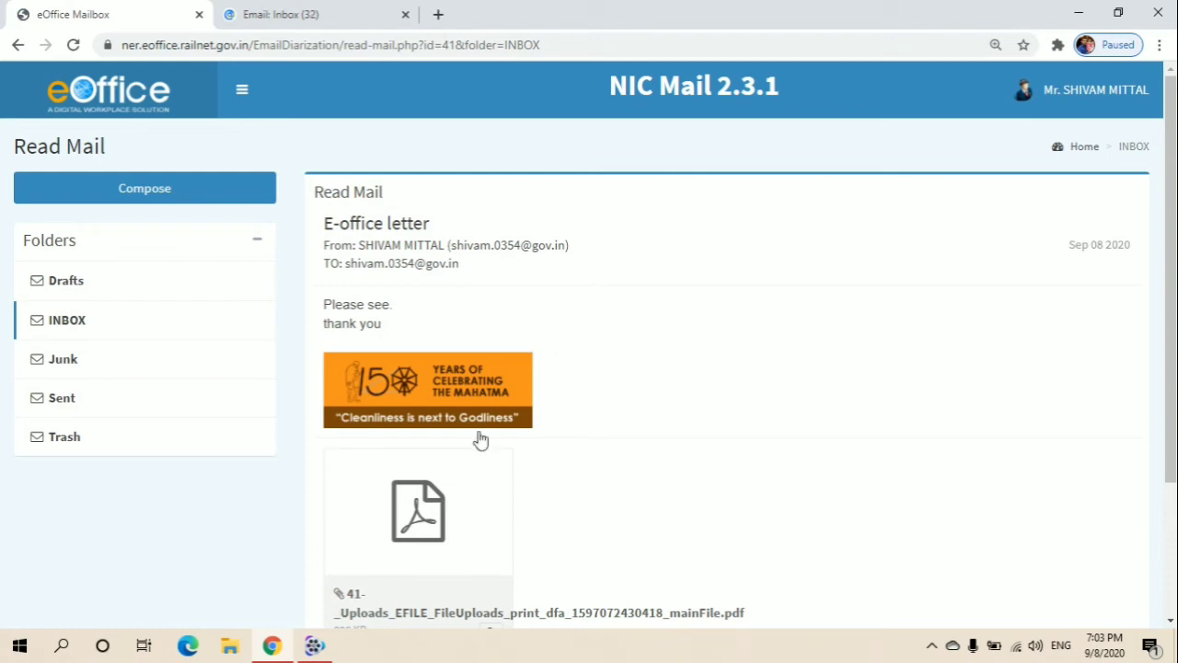
- Choose Move To eFile on the open E-office letter mail to bring up the confirmation
{"action": "scroll", "coordinate": [727, 392], "scroll_direction": "down", "scroll_amount": 2}
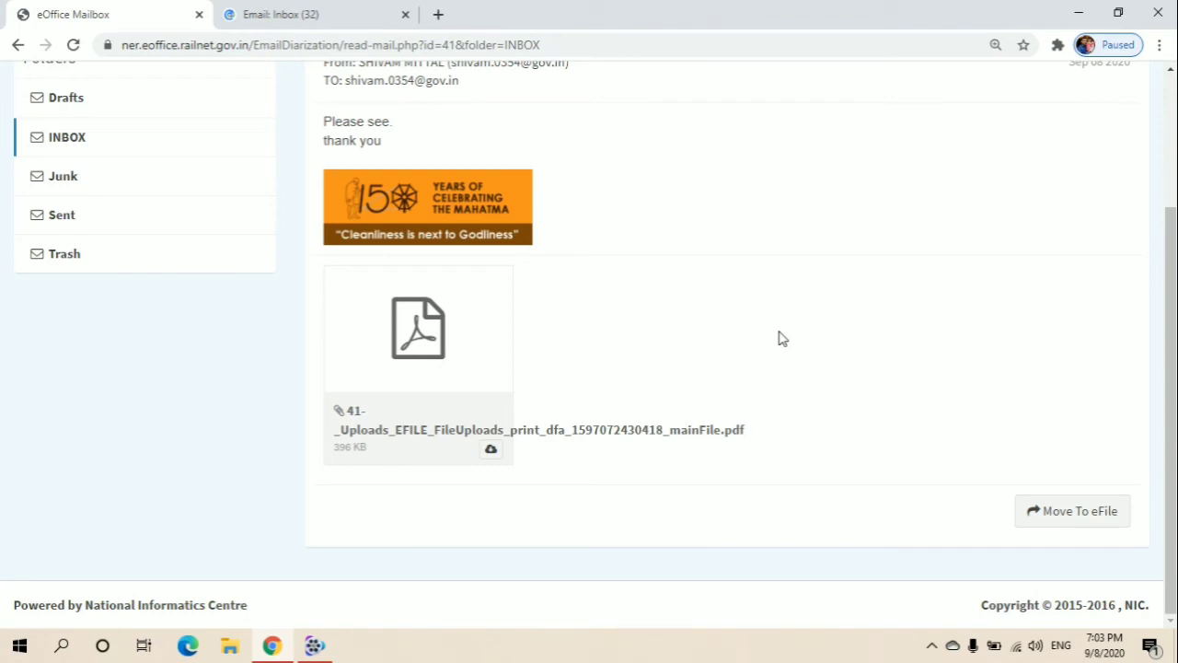
{"action": "scroll", "coordinate": [777, 338], "scroll_direction": "up", "scroll_amount": 2}
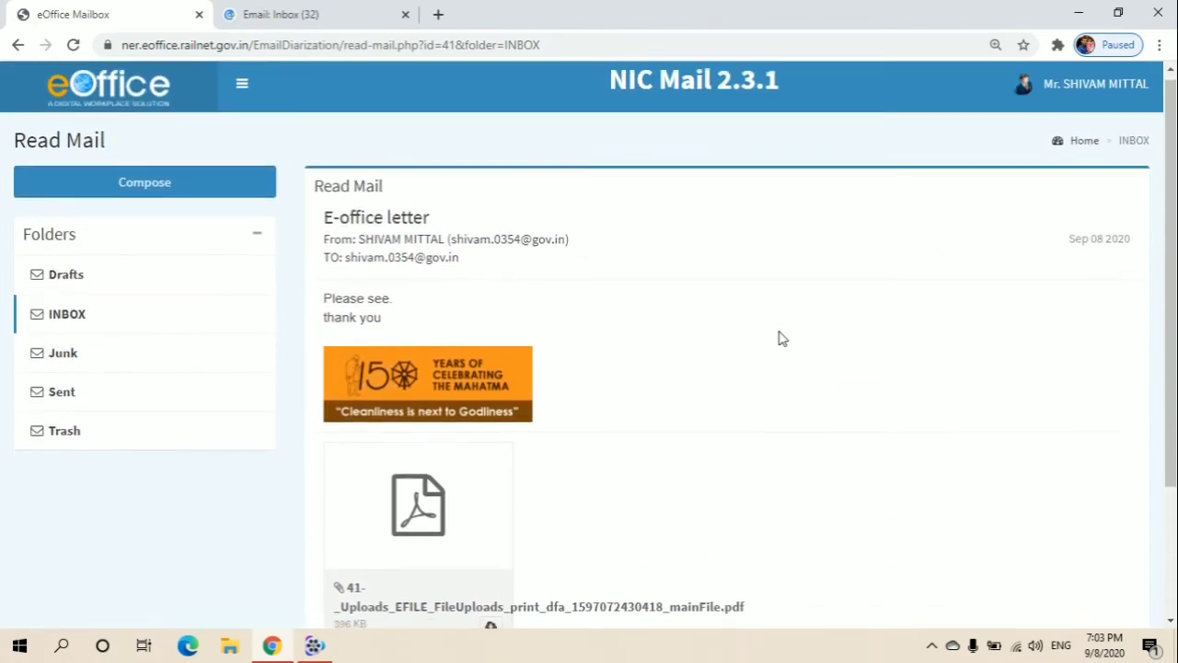
{"action": "scroll", "coordinate": [777, 339], "scroll_direction": "down", "scroll_amount": 2}
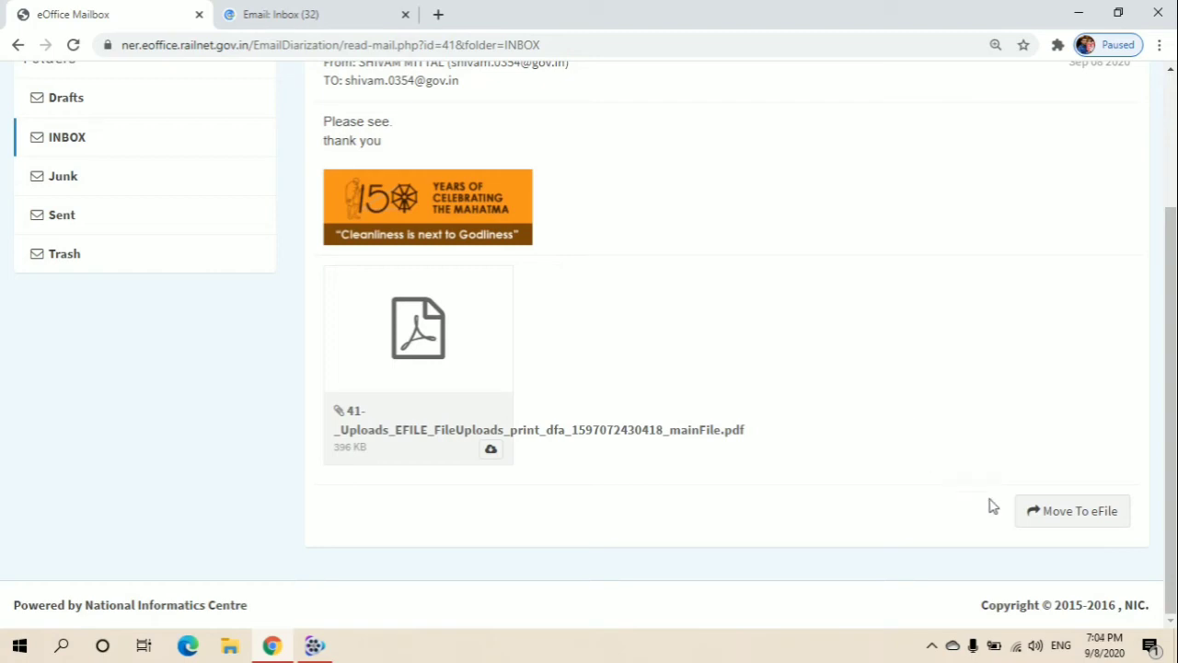
{"action": "left_click", "coordinate": [1052, 529]}
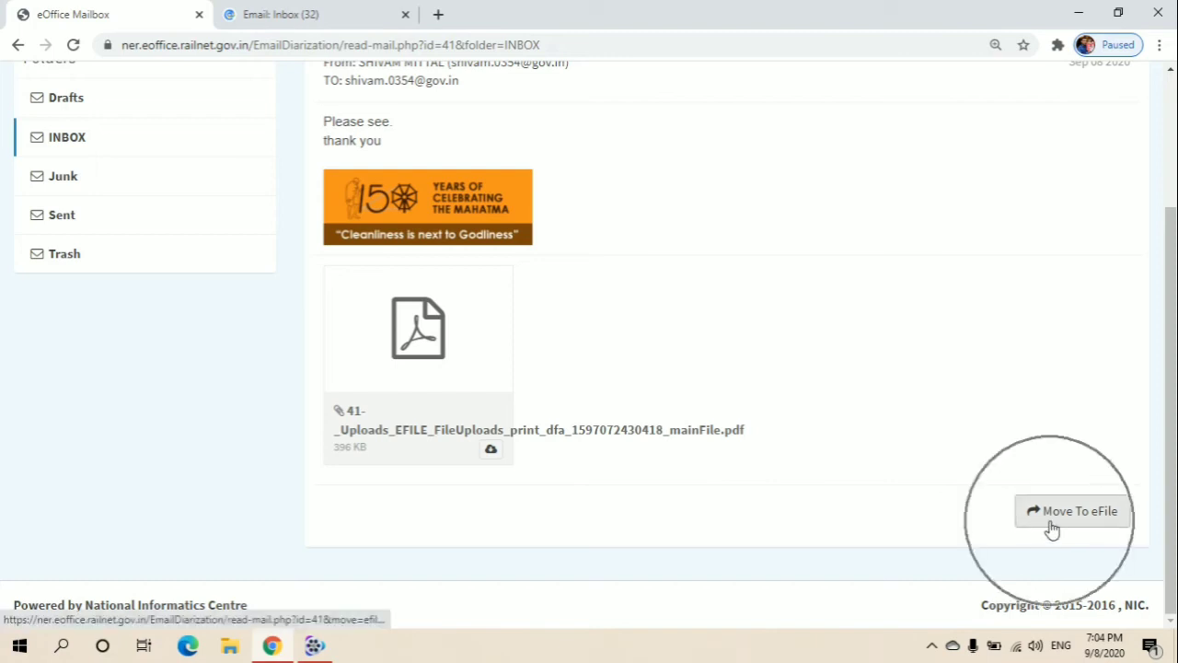
{"action": "left_click", "coordinate": [1052, 529]}
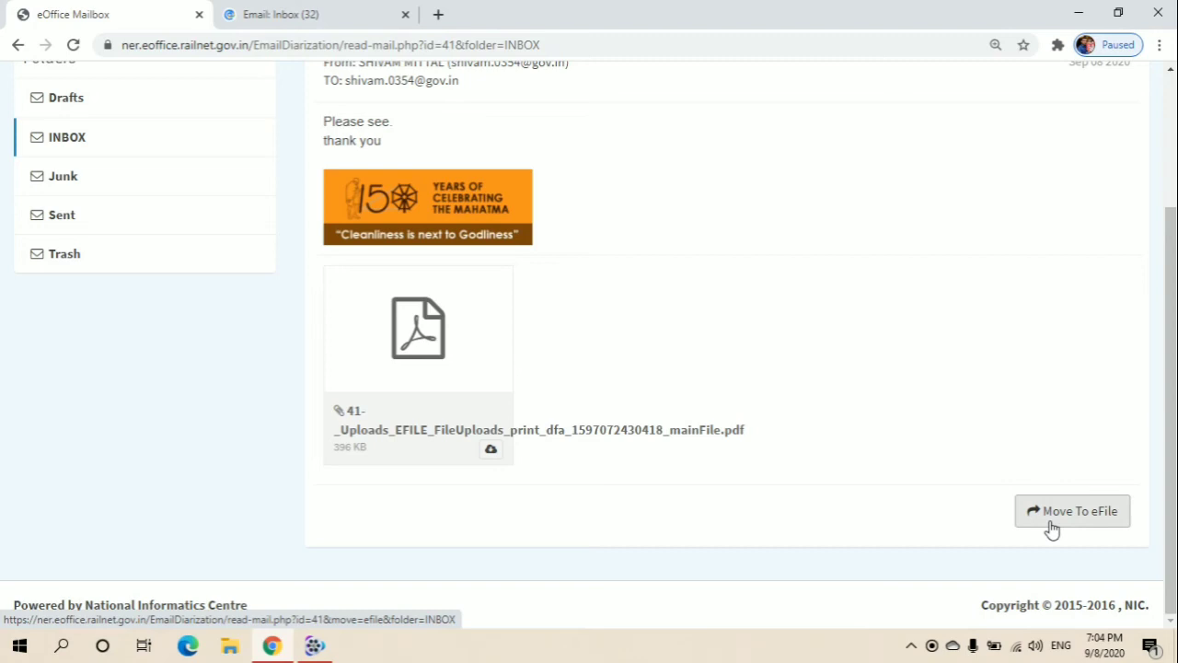
{"action": "left_click", "coordinate": [1056, 513]}
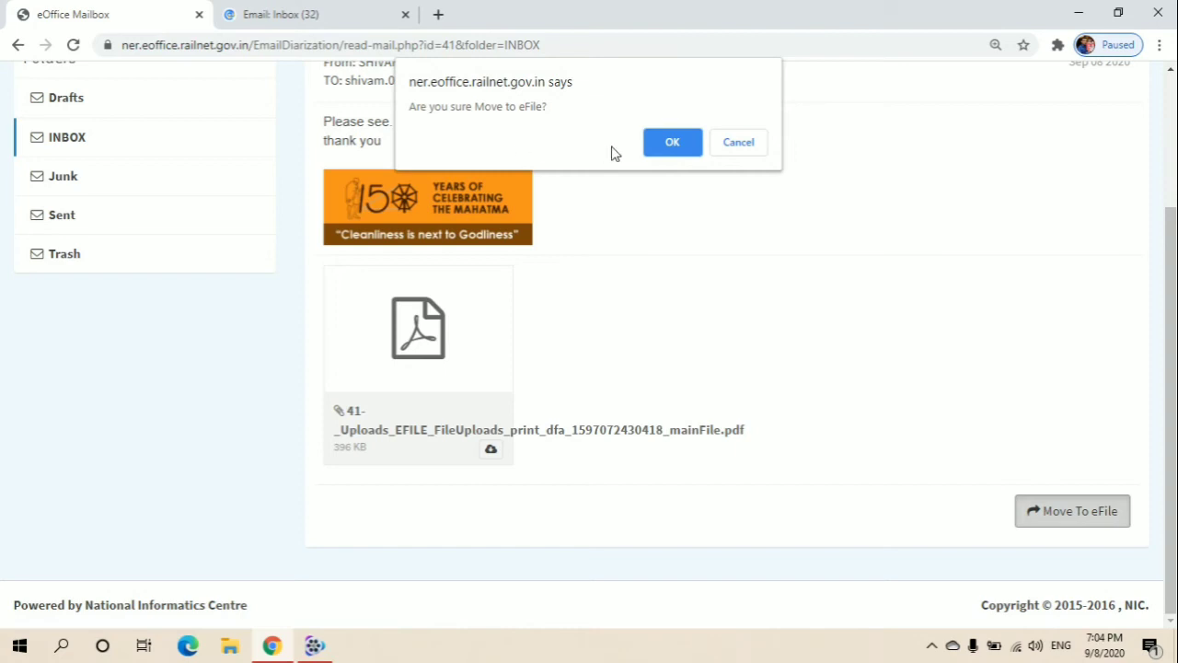
- Confirm the move to eFile, then open eFile from the success message's 'here' link
{"action": "left_click", "coordinate": [656, 152]}
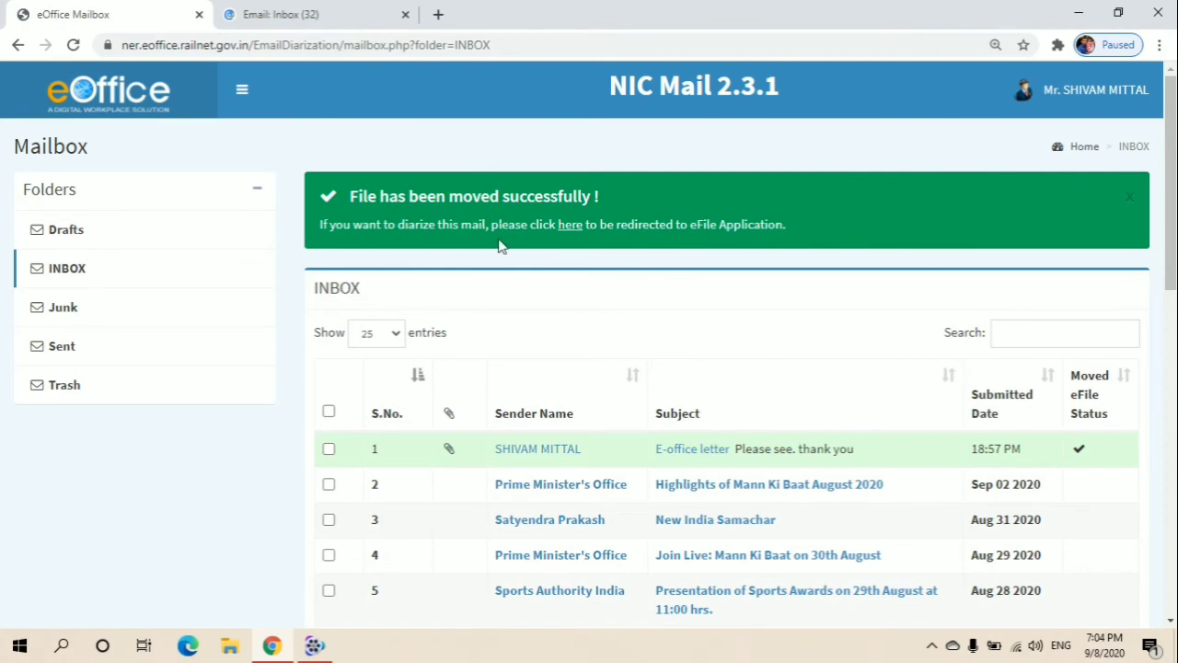
{"action": "left_click", "coordinate": [574, 231]}
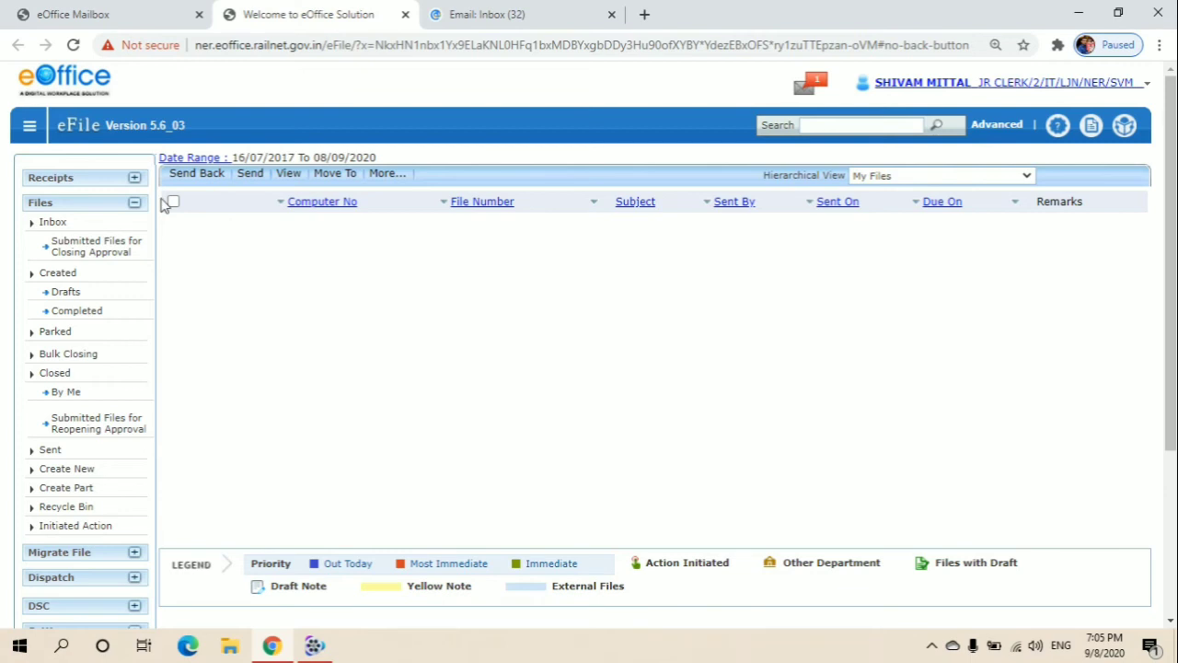
- Expand Receipts in eFile and show the Email Diarisation list
{"action": "left_click", "coordinate": [95, 183]}
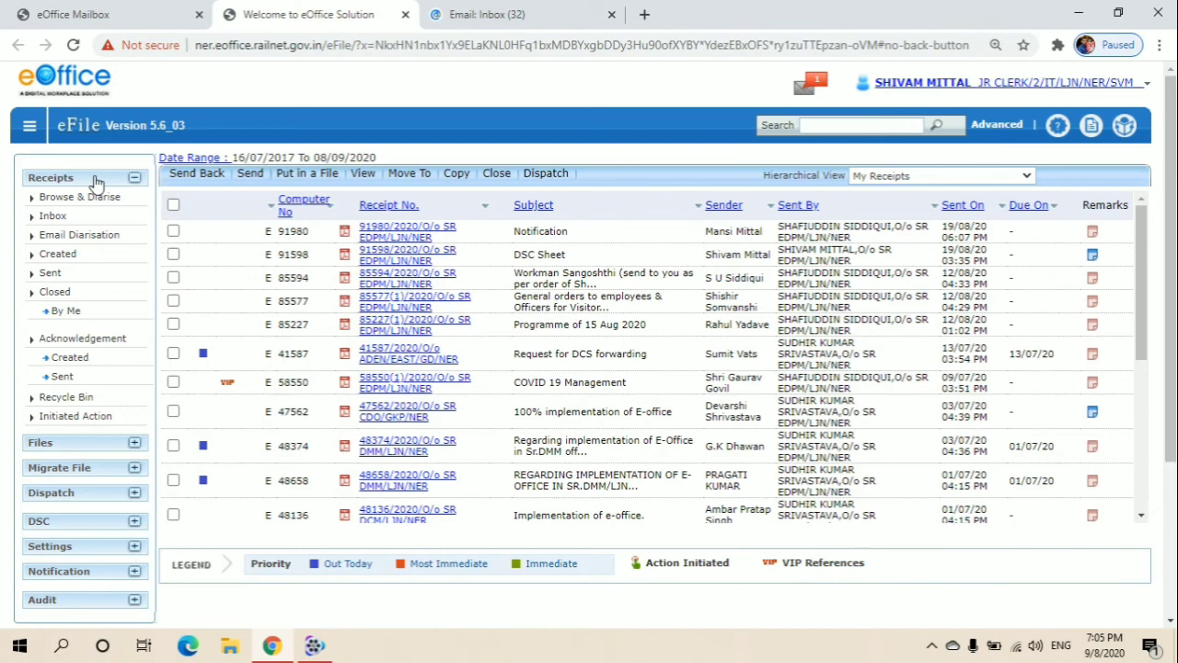
{"action": "left_click", "coordinate": [73, 240]}
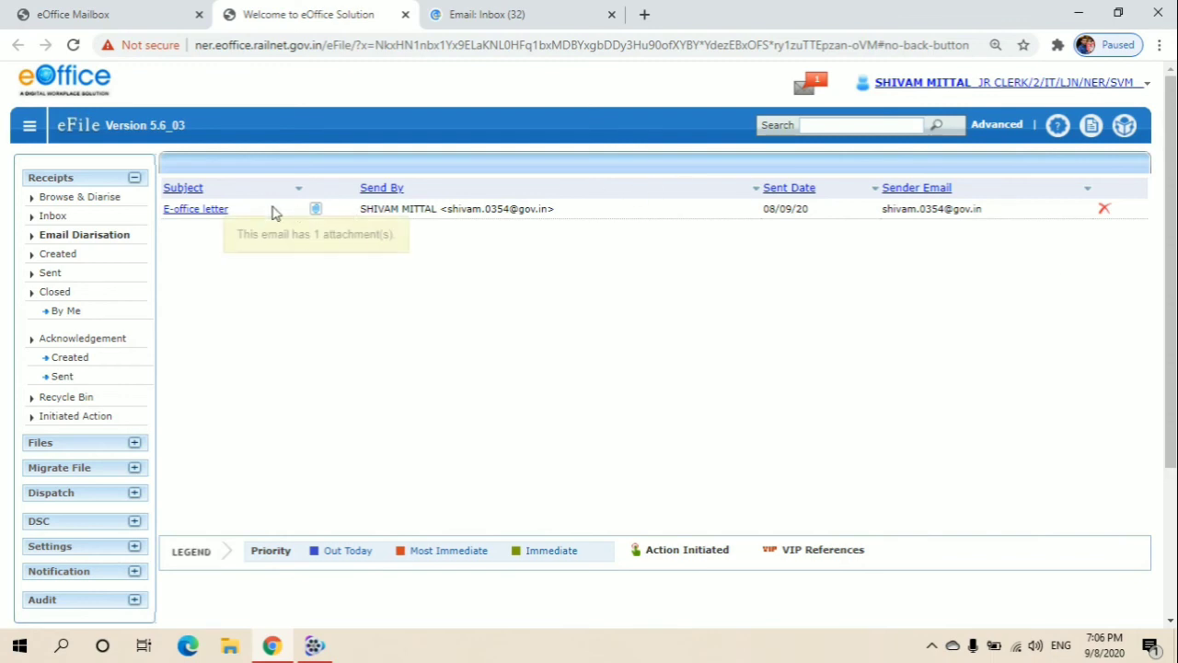
- Merge mailbody.pdf and the attachment PDF for the E-office letter email and submit for Diary
{"action": "left_click", "coordinate": [217, 212]}
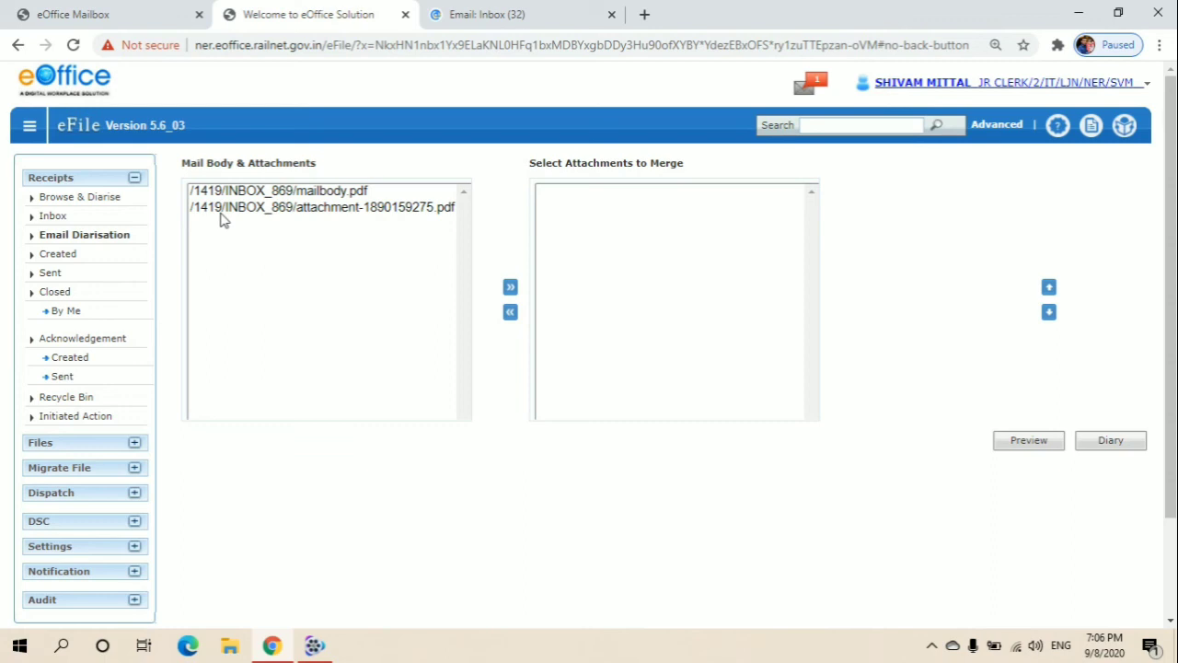
{"action": "left_click", "coordinate": [293, 196]}
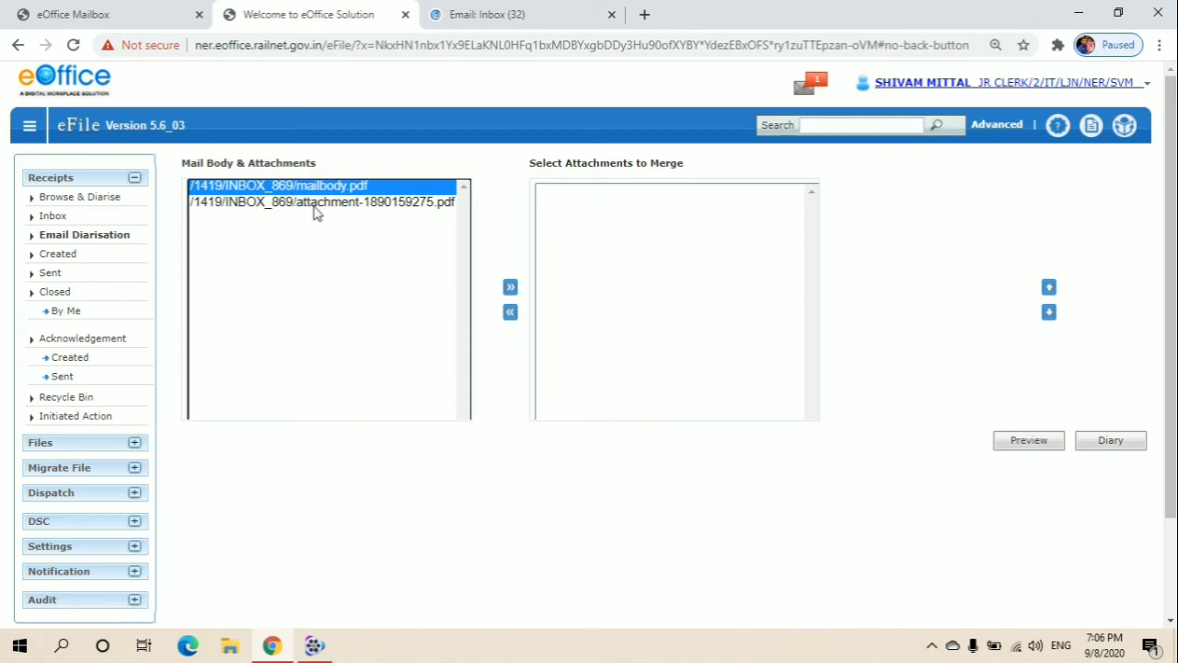
{"action": "left_click", "coordinate": [316, 210]}
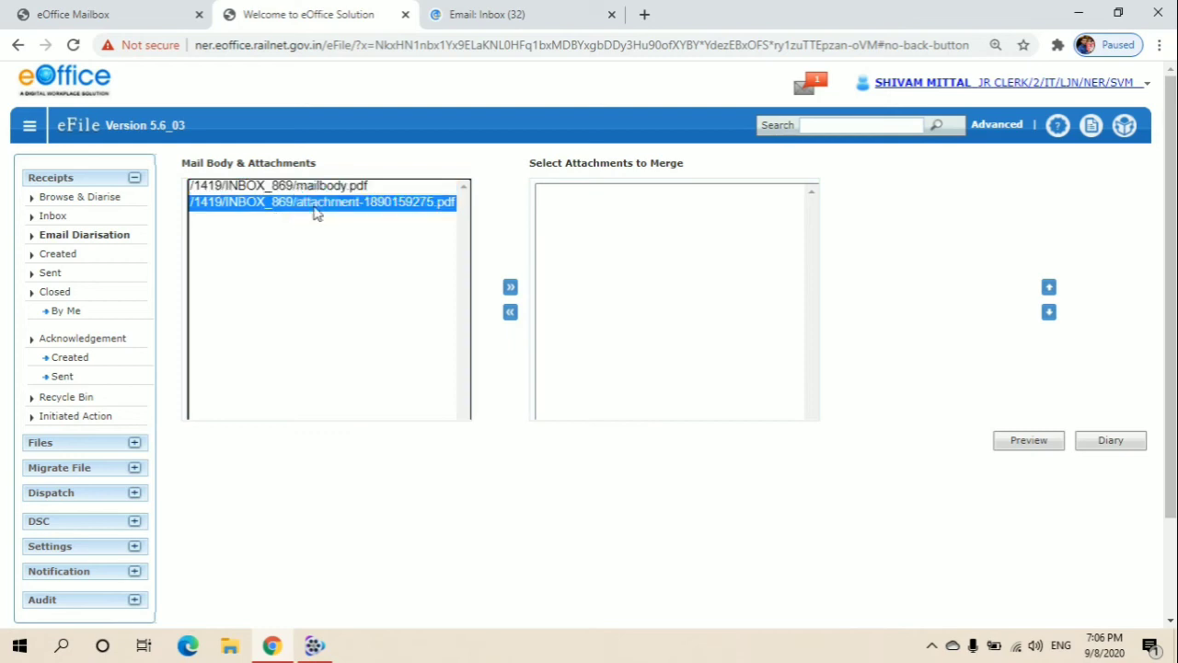
{"action": "left_click", "coordinate": [354, 187]}
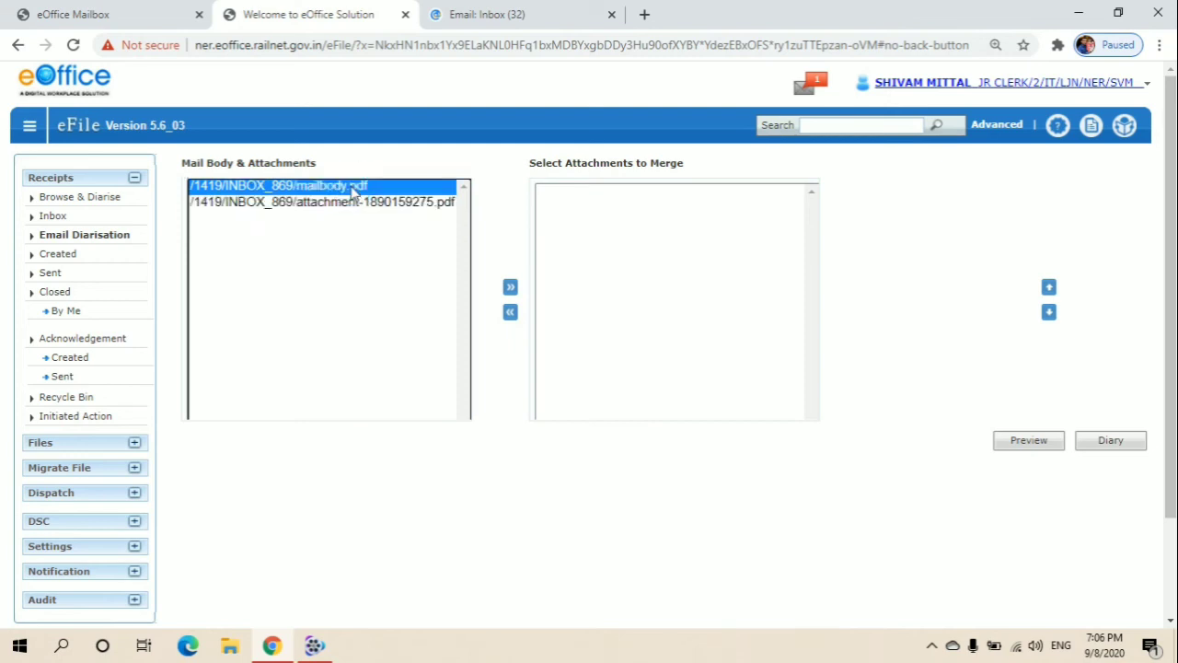
{"action": "left_click", "coordinate": [511, 289]}
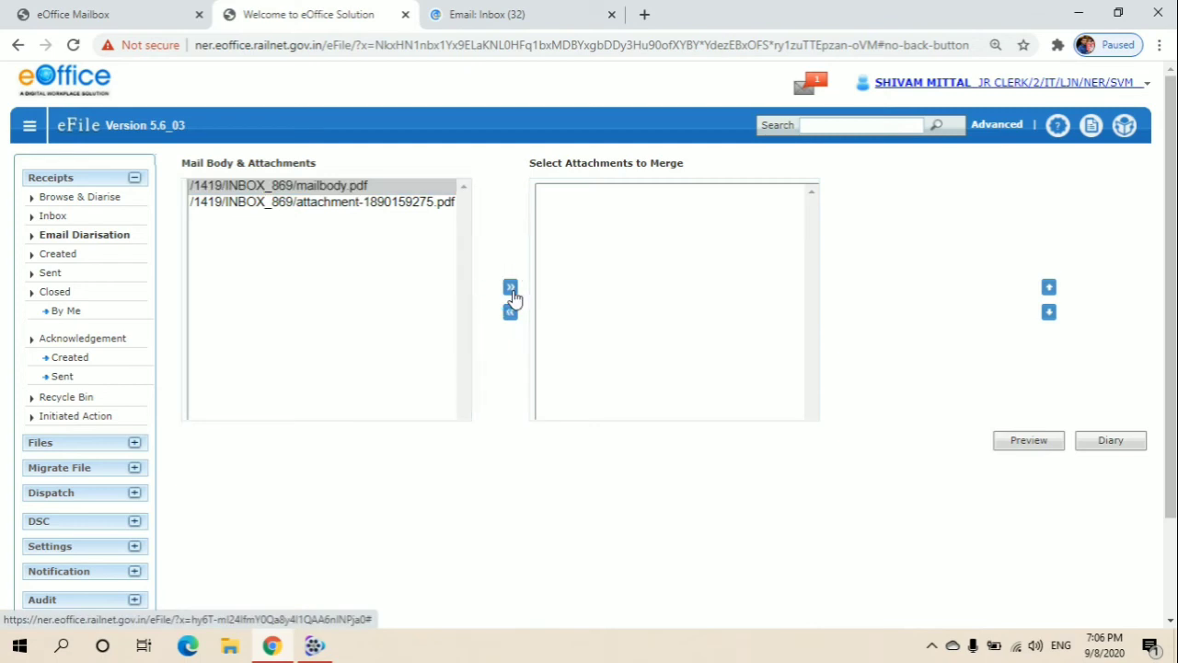
{"action": "left_click", "coordinate": [411, 188]}
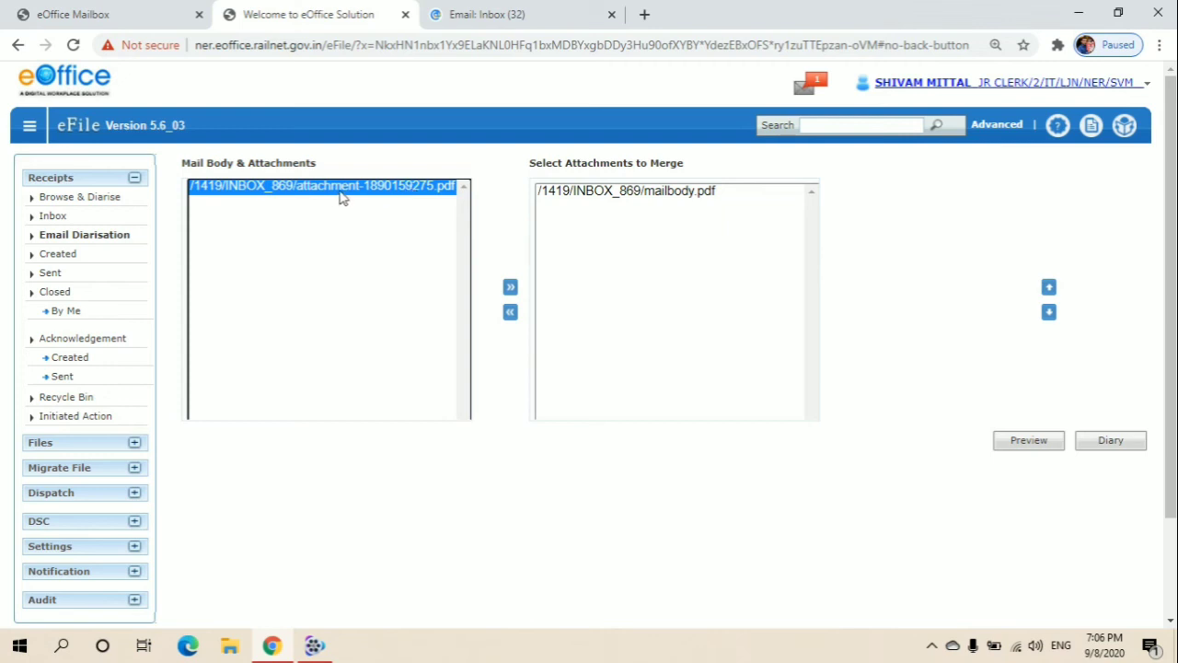
{"action": "left_click", "coordinate": [511, 290]}
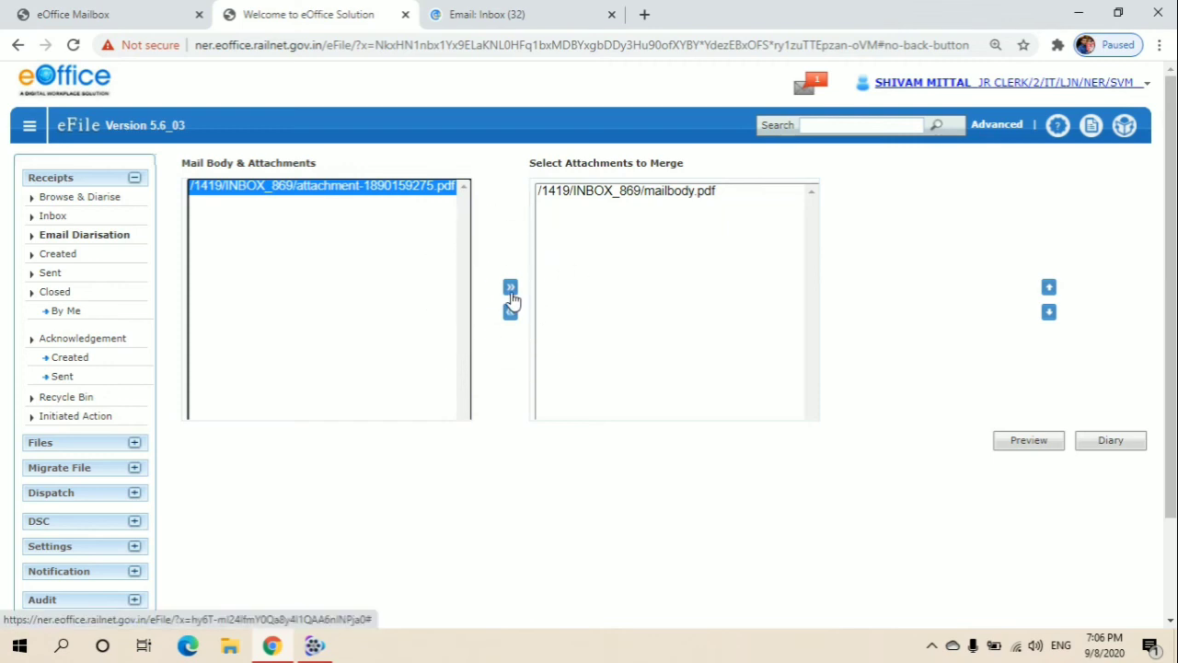
{"action": "left_click", "coordinate": [511, 290]}
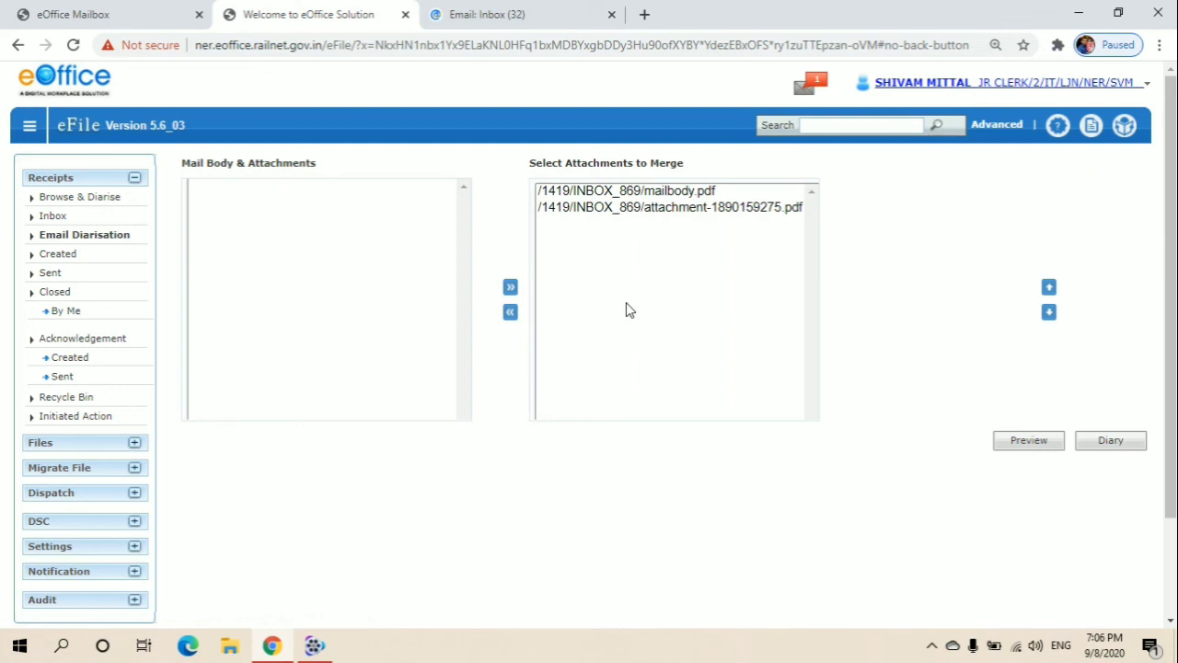
{"action": "left_click", "coordinate": [1102, 458]}
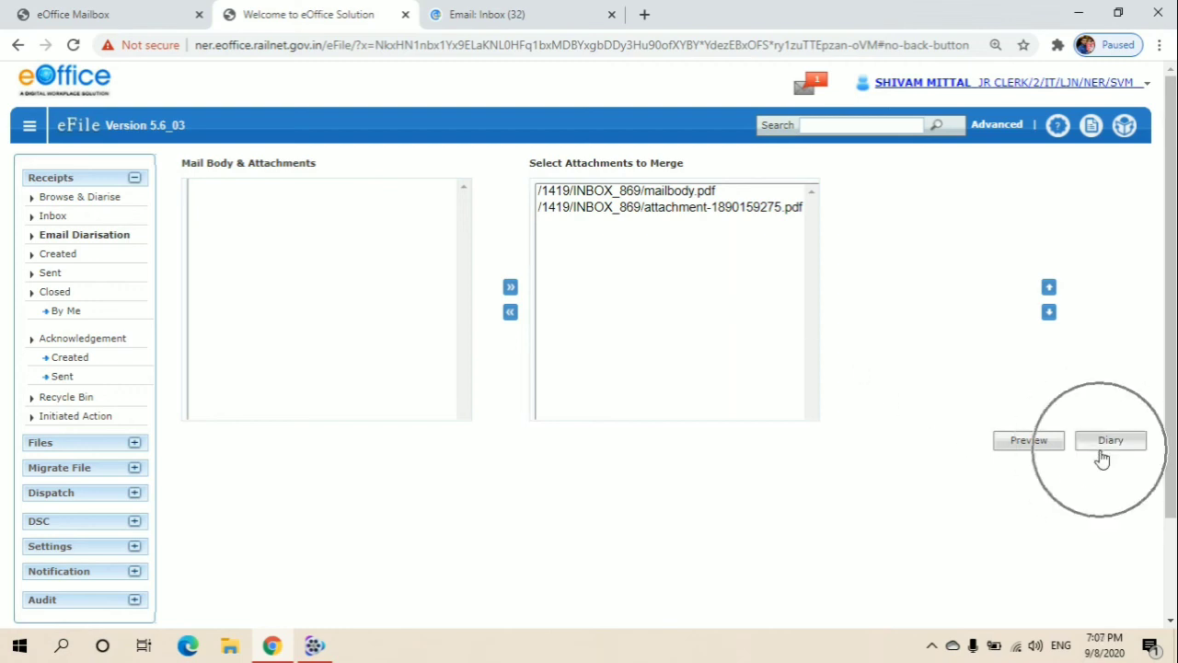
{"action": "left_click", "coordinate": [1104, 441]}
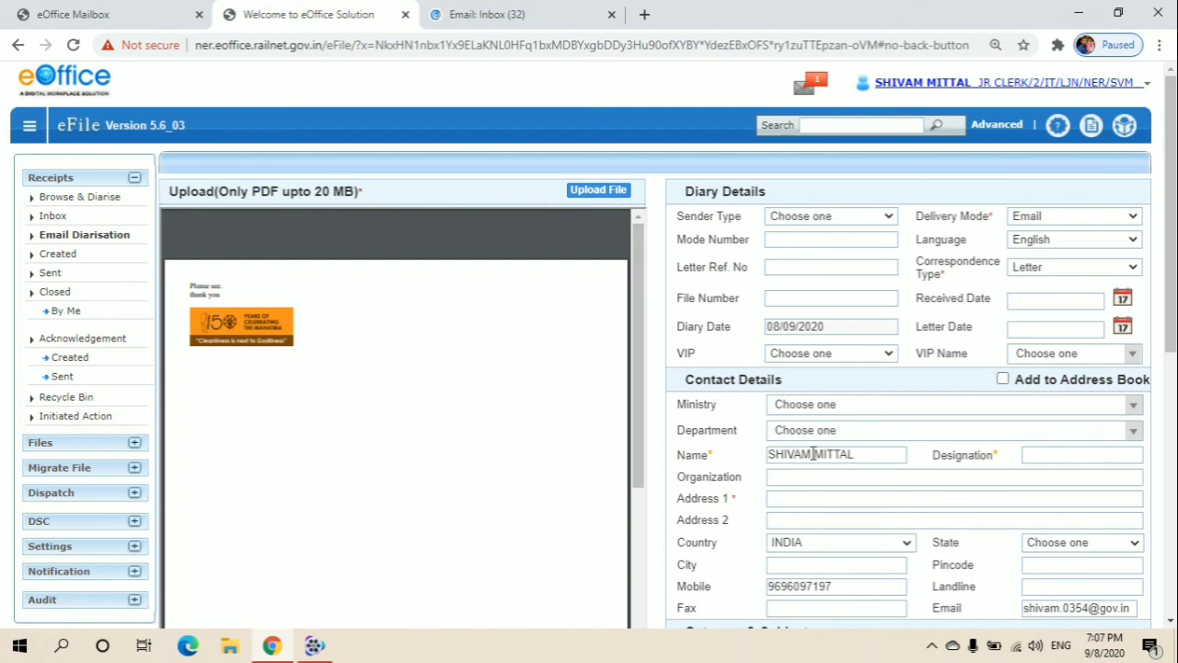
- Scroll through the Diary Details form and the merged two-page letter preview to review them
{"action": "scroll", "coordinate": [813, 455], "scroll_direction": "down", "scroll_amount": 4}
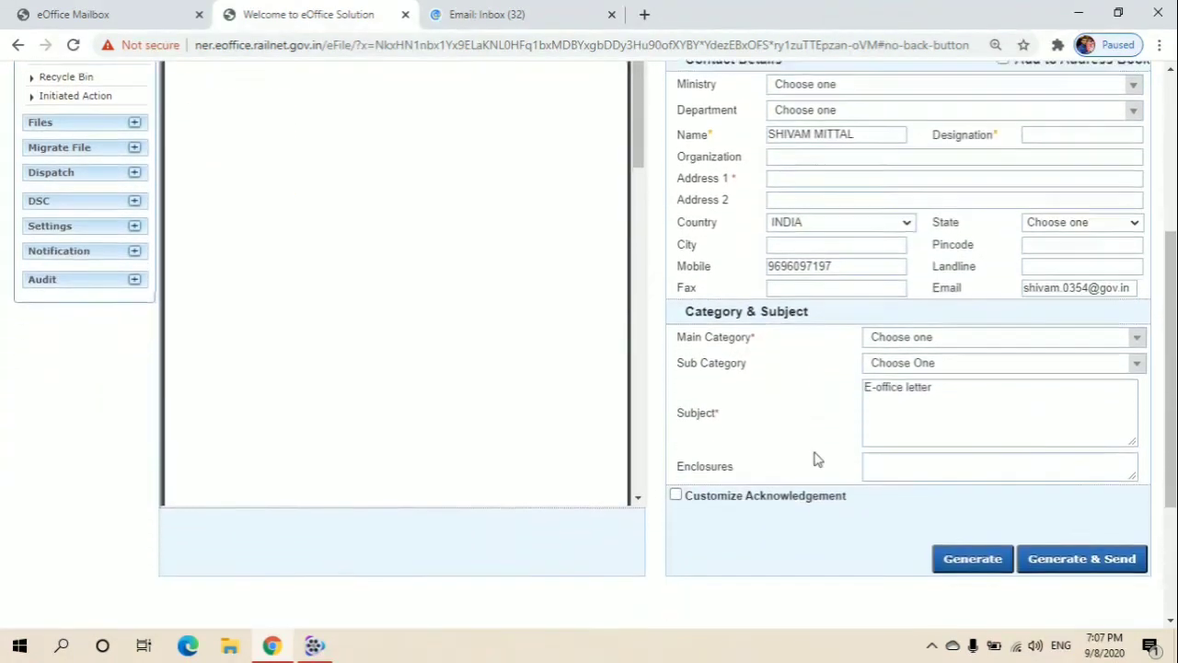
{"action": "scroll", "coordinate": [814, 459], "scroll_direction": "down", "scroll_amount": 1}
{"action": "scroll", "coordinate": [814, 462], "scroll_direction": "up", "scroll_amount": 3}
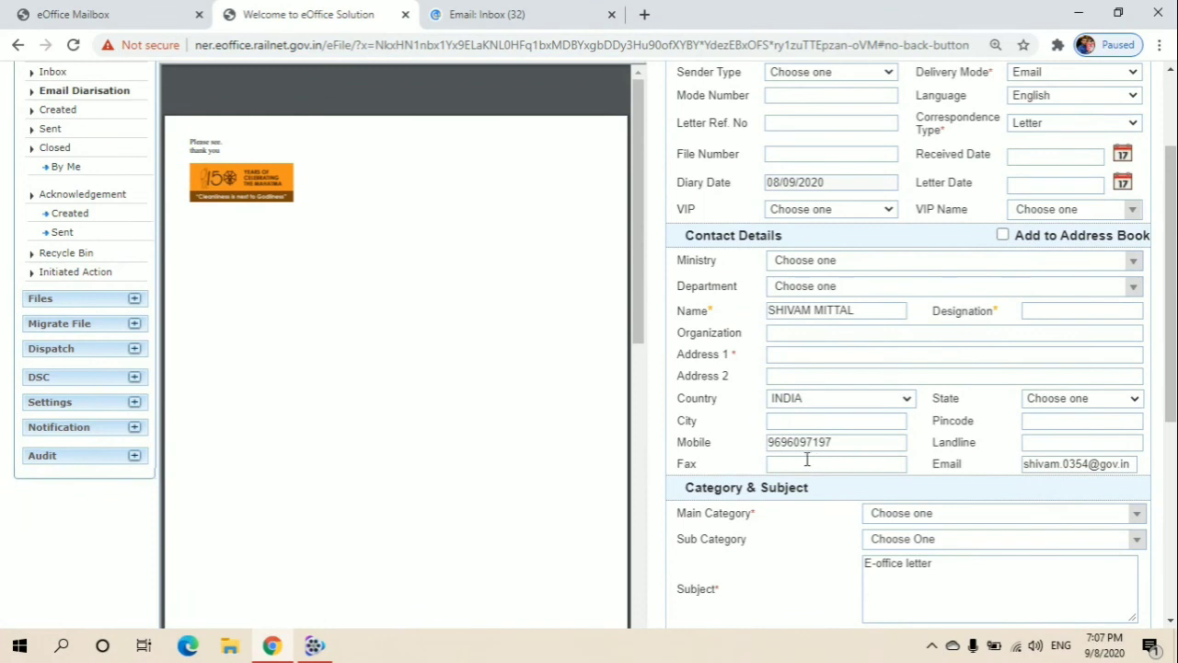
{"action": "scroll", "coordinate": [428, 423], "scroll_direction": "down", "scroll_amount": 3}
{"action": "scroll", "coordinate": [428, 425], "scroll_direction": "down", "scroll_amount": 5}
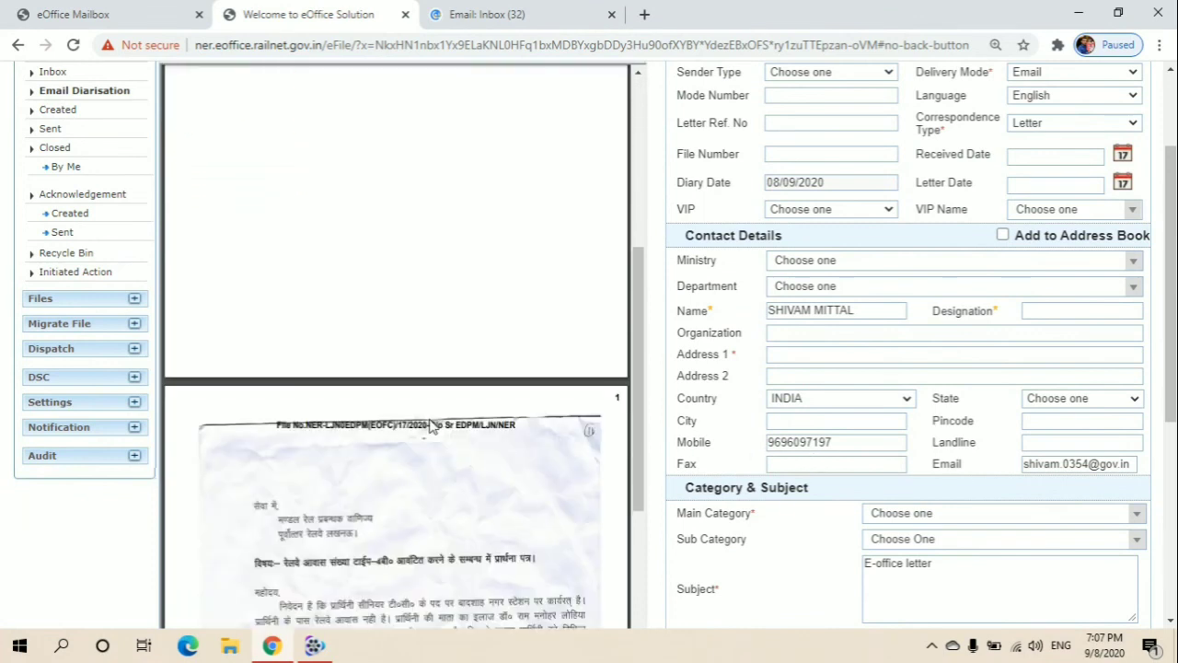
{"action": "scroll", "coordinate": [429, 425], "scroll_direction": "up", "scroll_amount": 4}
{"action": "scroll", "coordinate": [429, 425], "scroll_direction": "up", "scroll_amount": 5}
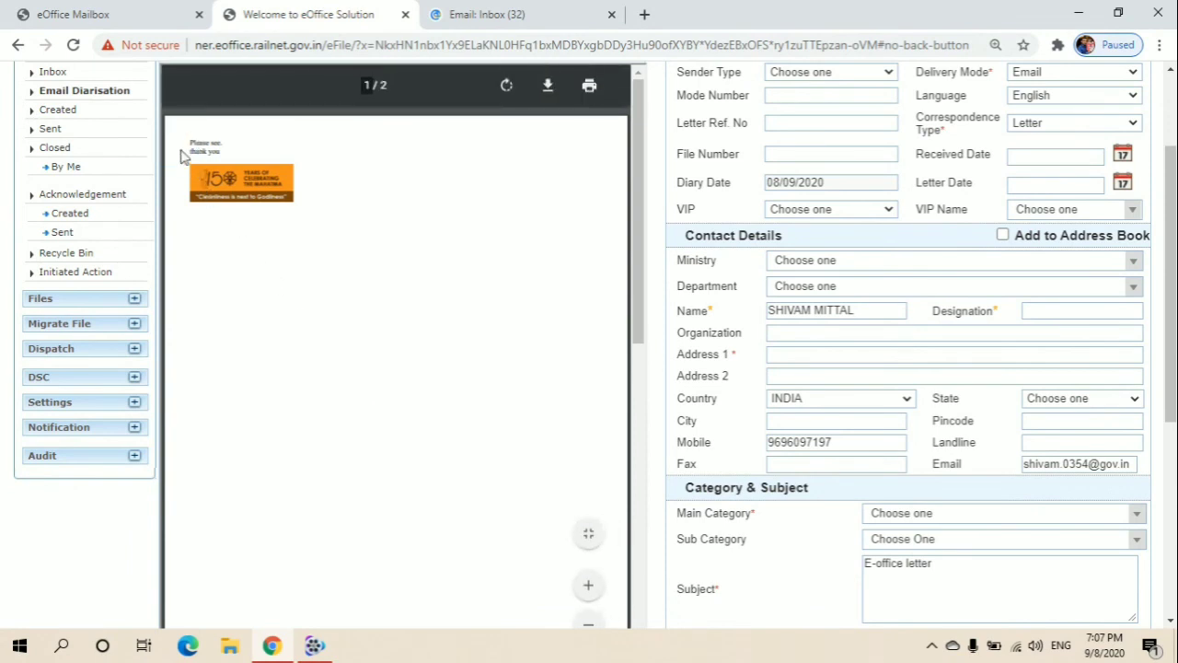
{"action": "scroll", "coordinate": [346, 248], "scroll_direction": "down", "scroll_amount": 4}
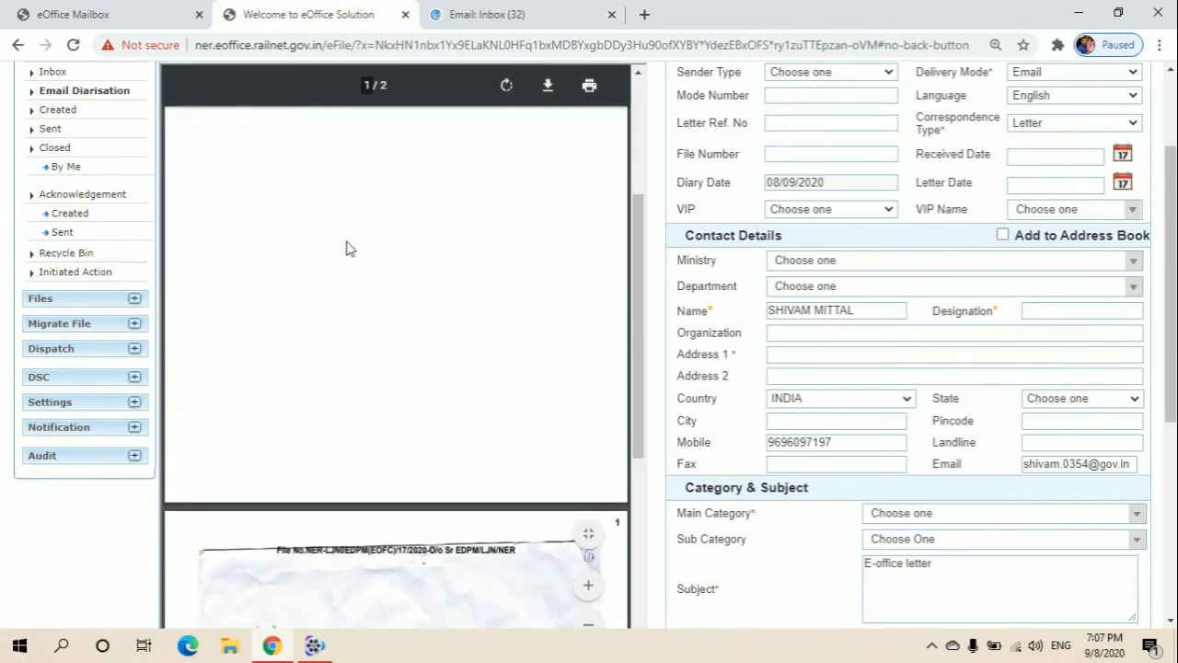
{"action": "scroll", "coordinate": [347, 248], "scroll_direction": "down", "scroll_amount": 3}
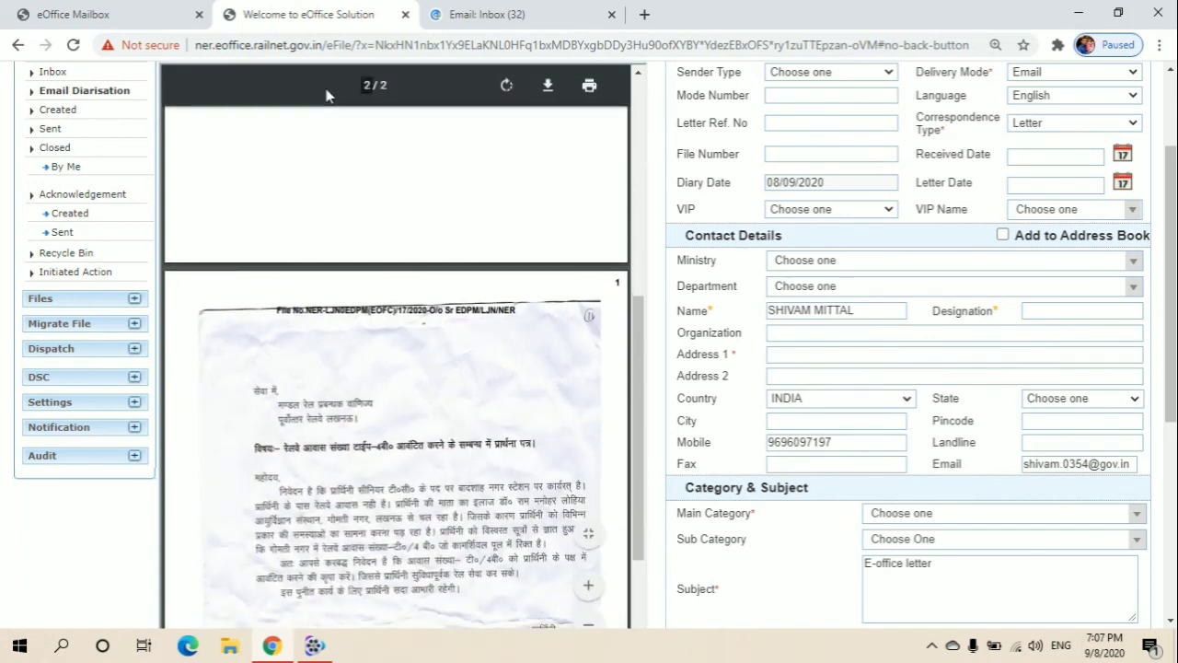
{"action": "scroll", "coordinate": [384, 198], "scroll_direction": "down", "scroll_amount": 5}
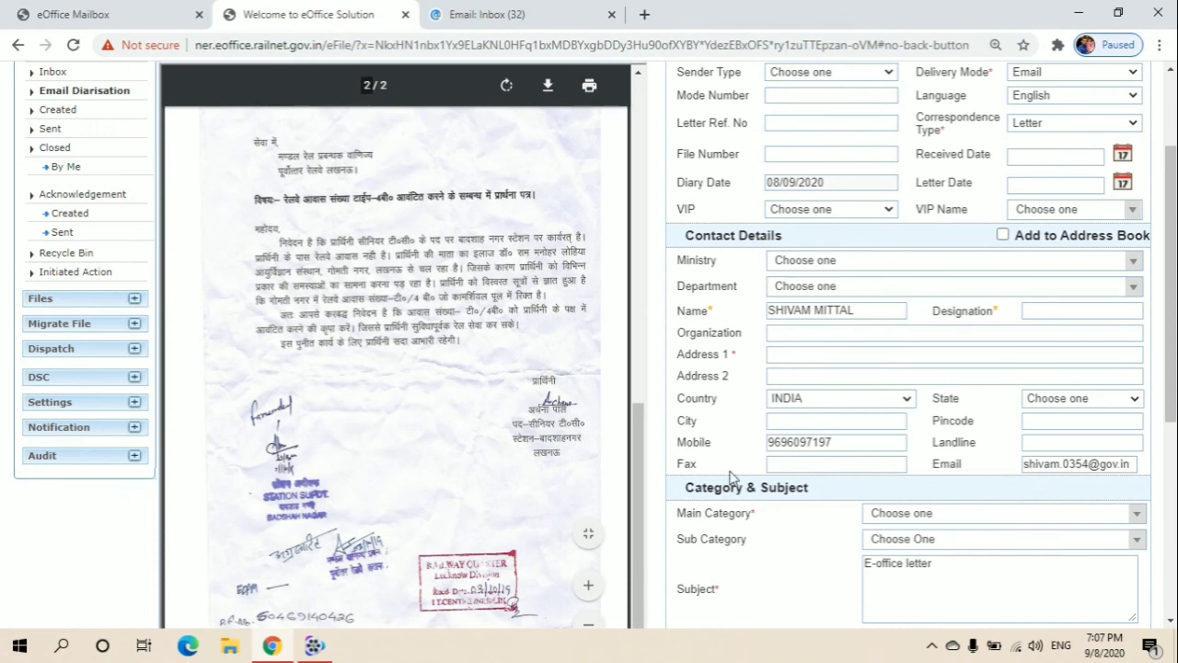
{"action": "scroll", "coordinate": [733, 479], "scroll_direction": "down", "scroll_amount": 1}
{"action": "scroll", "coordinate": [733, 478], "scroll_direction": "down", "scroll_amount": 5}
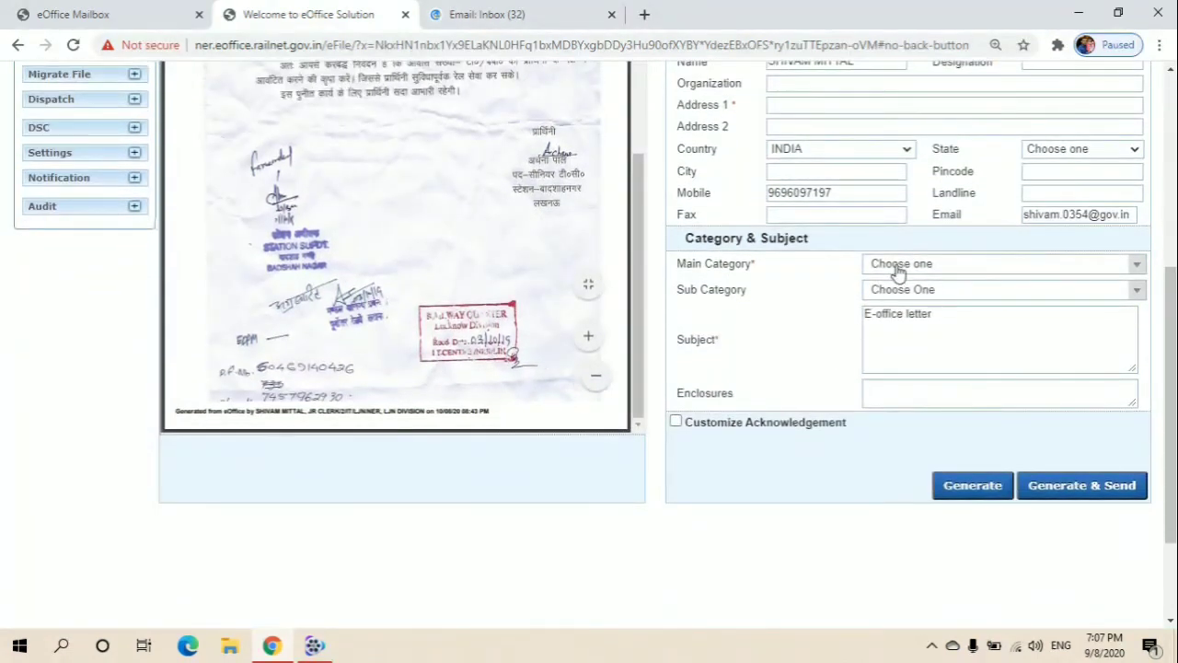
- Set the receipt's Main Category to General by searching 'gen'
{"action": "left_click", "coordinate": [898, 268]}
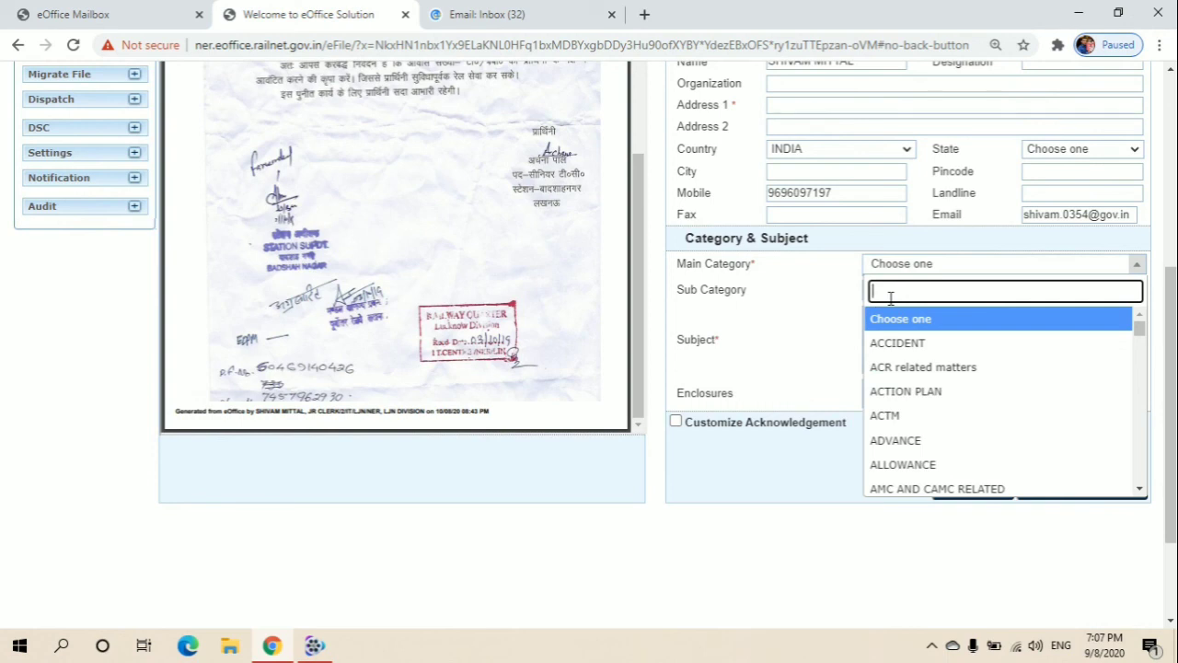
{"action": "type", "text": "gen"}
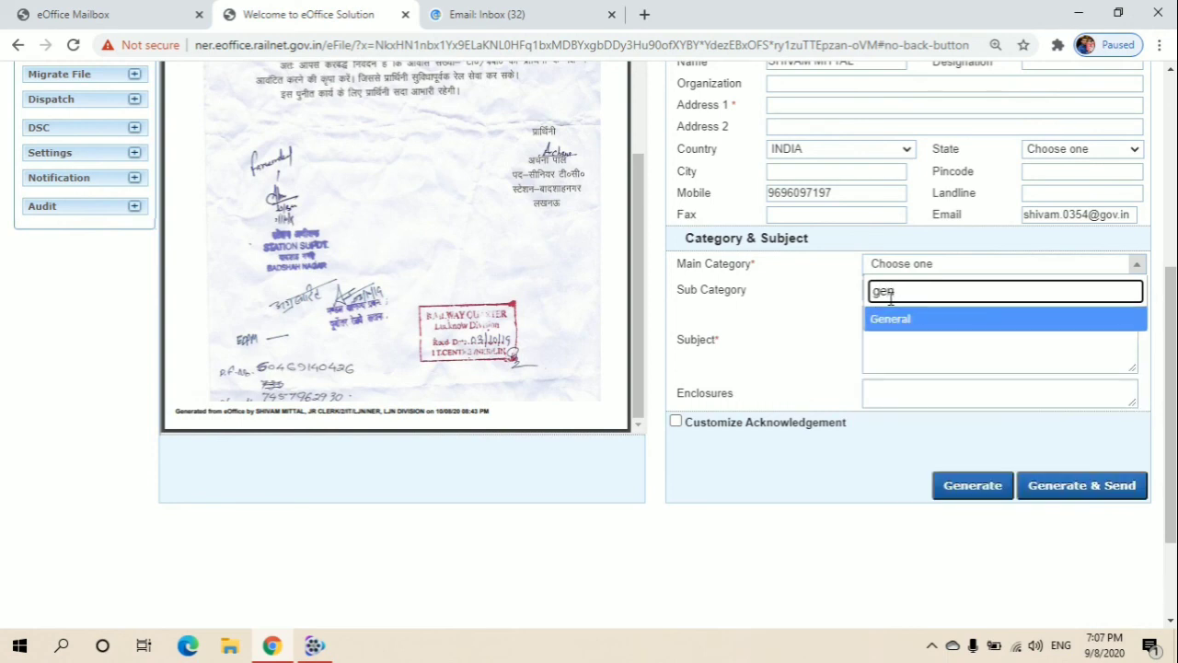
{"action": "left_click", "coordinate": [889, 321]}
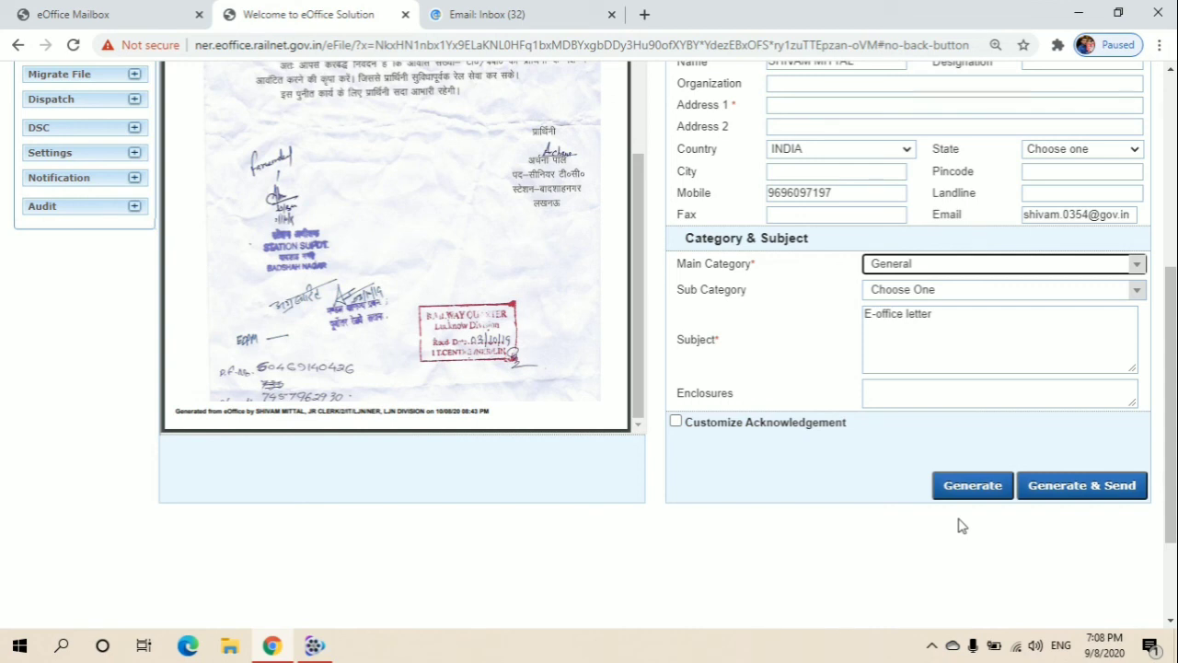
- Fill the required Address 1 field with the sender's address and generate the receipt
{"action": "left_click", "coordinate": [973, 493]}
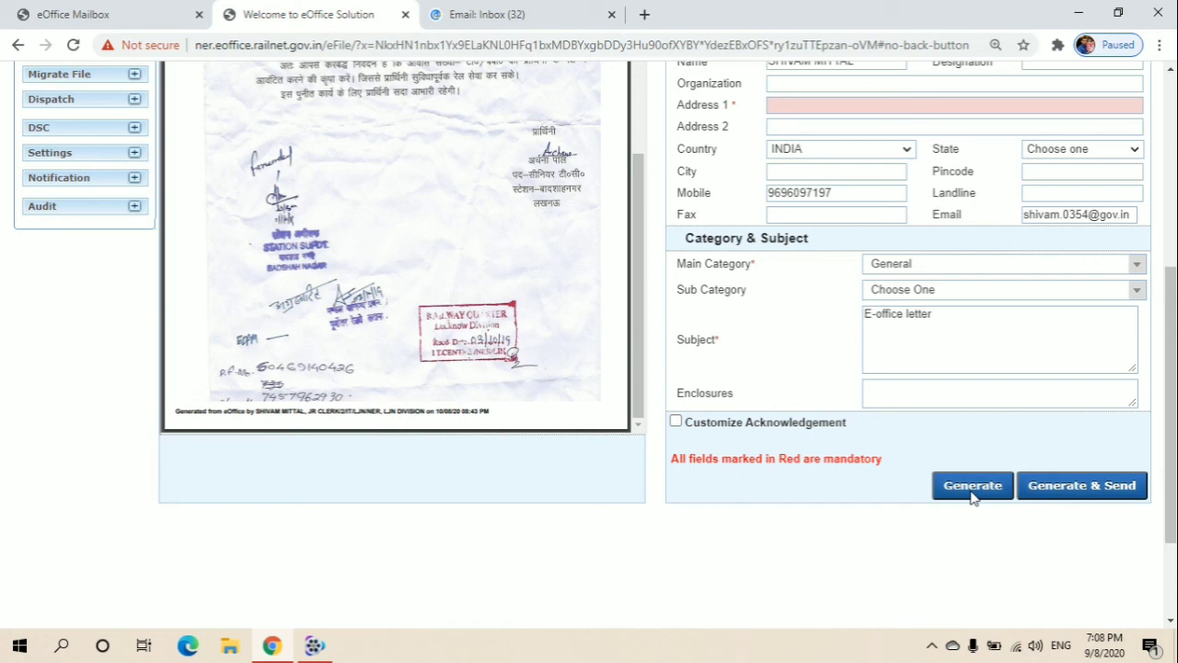
{"action": "scroll", "coordinate": [910, 454], "scroll_direction": "down", "scroll_amount": 2}
{"action": "scroll", "coordinate": [910, 454], "scroll_direction": "up", "scroll_amount": 1}
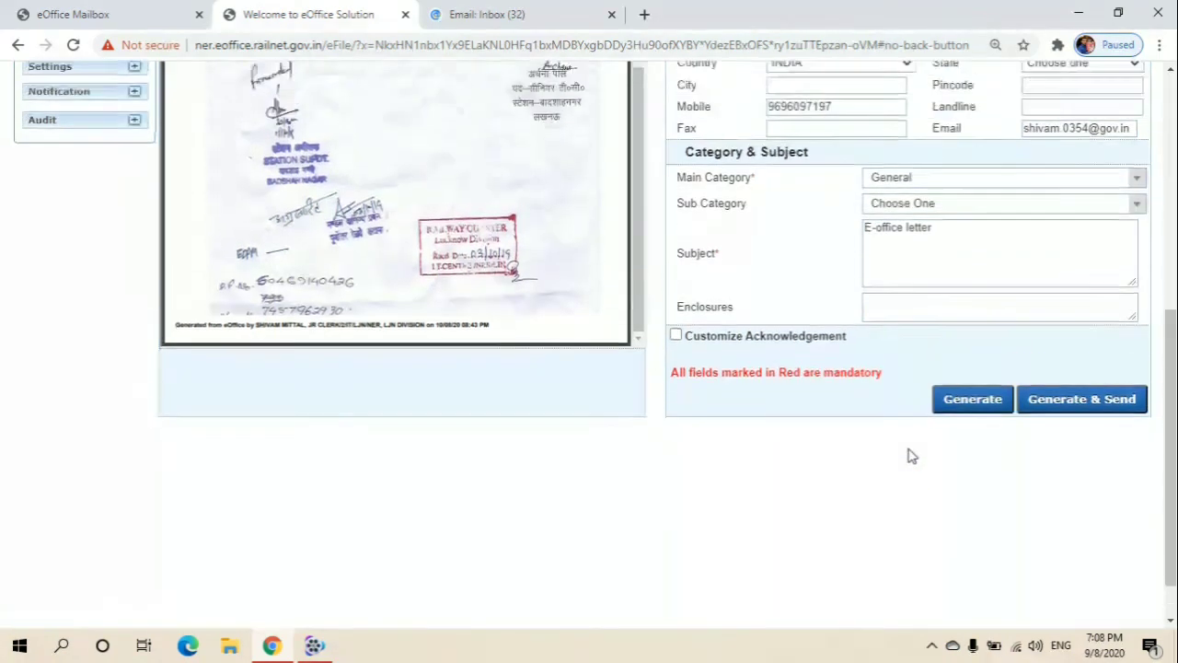
{"action": "scroll", "coordinate": [909, 455], "scroll_direction": "up", "scroll_amount": 3}
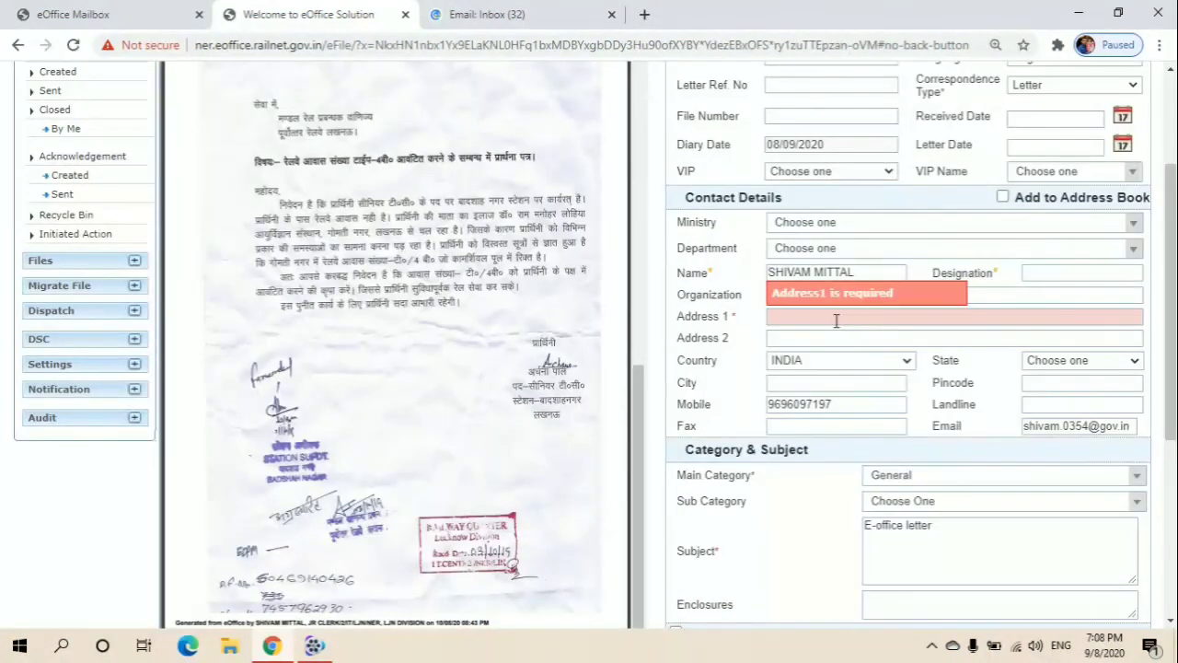
{"action": "left_click", "coordinate": [835, 316]}
{"action": "type", "text": "LJN"}
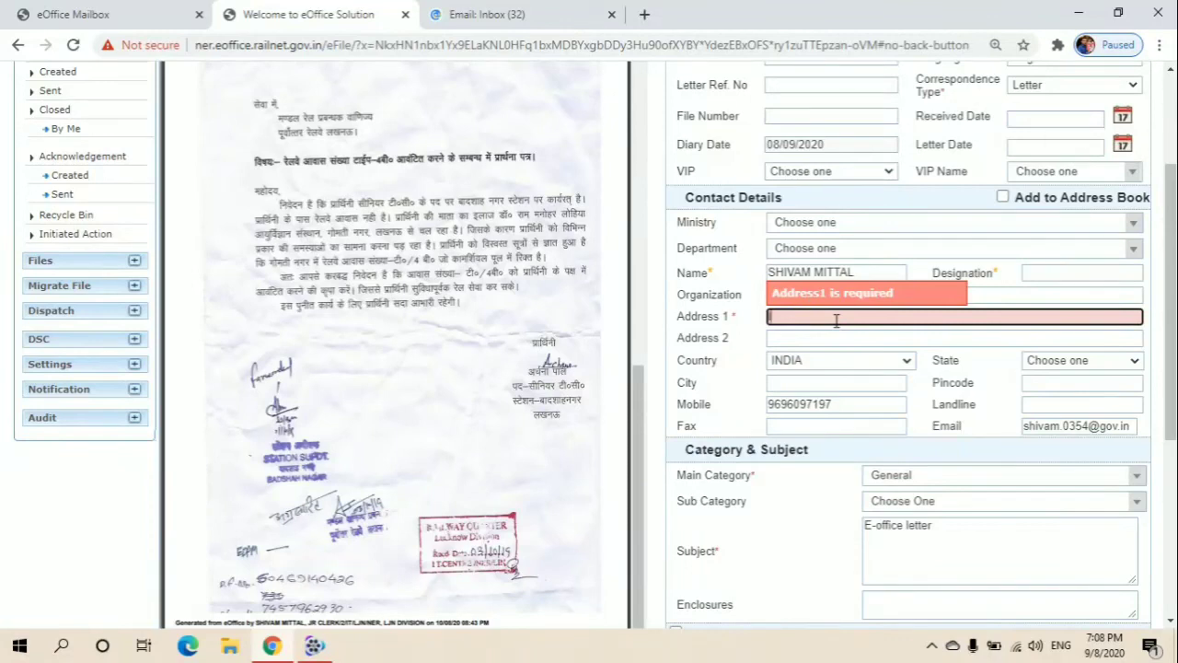
{"action": "scroll", "coordinate": [835, 319], "scroll_direction": "down", "scroll_amount": 3}
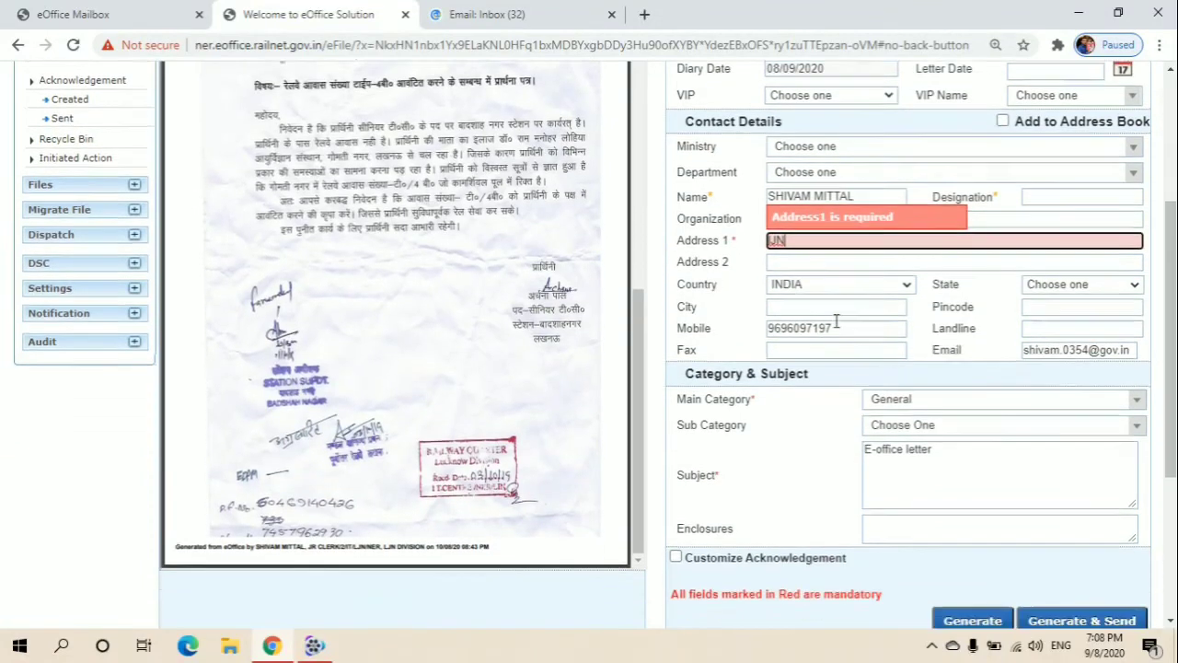
{"action": "left_click", "coordinate": [957, 391]}
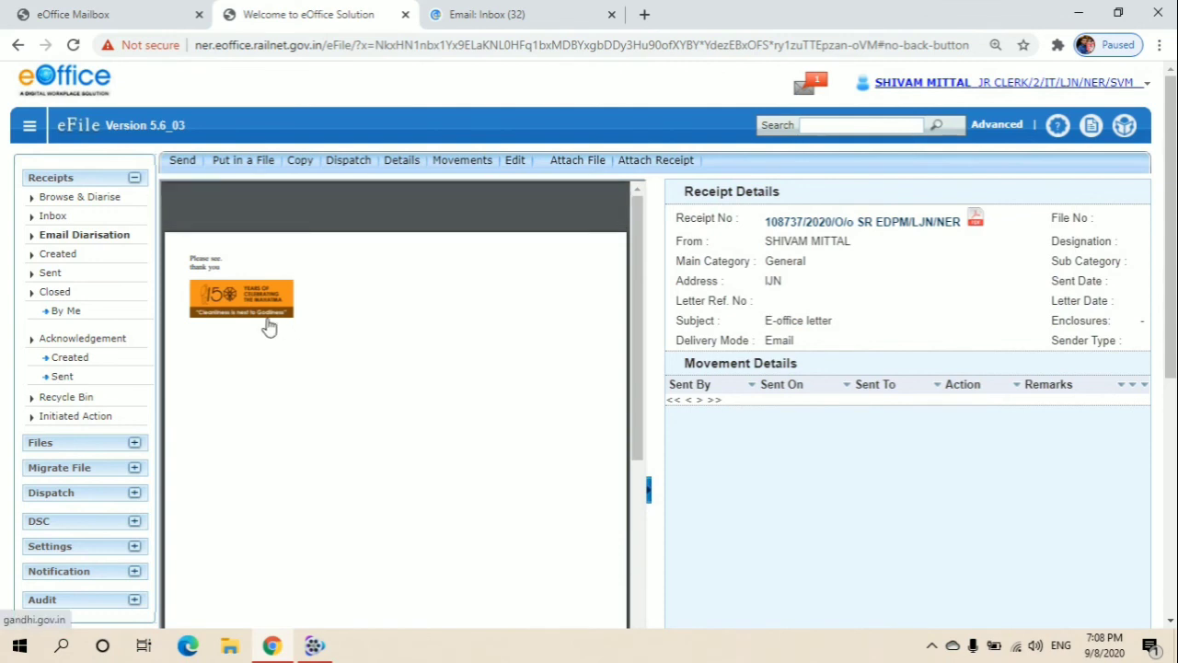
- Return to the Email Diarisation list from the Receipts sidebar
{"action": "left_click", "coordinate": [67, 234]}
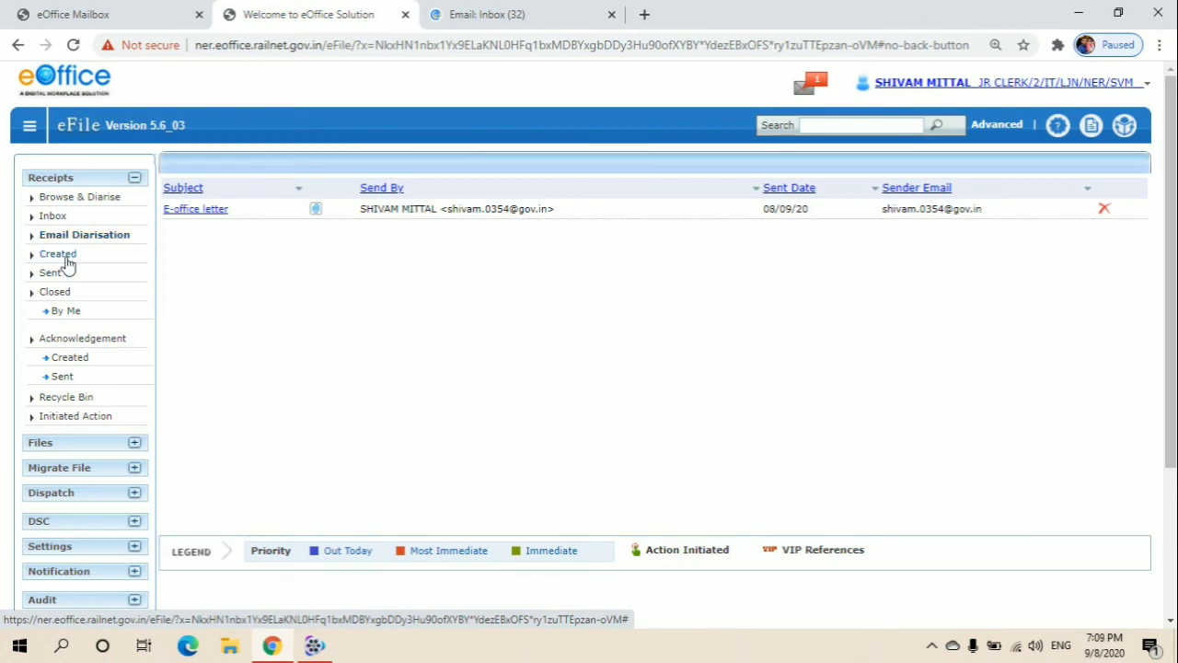
- Open the E-office letter receipt from Receipts > Created and review its diary details
{"action": "left_click", "coordinate": [58, 254]}
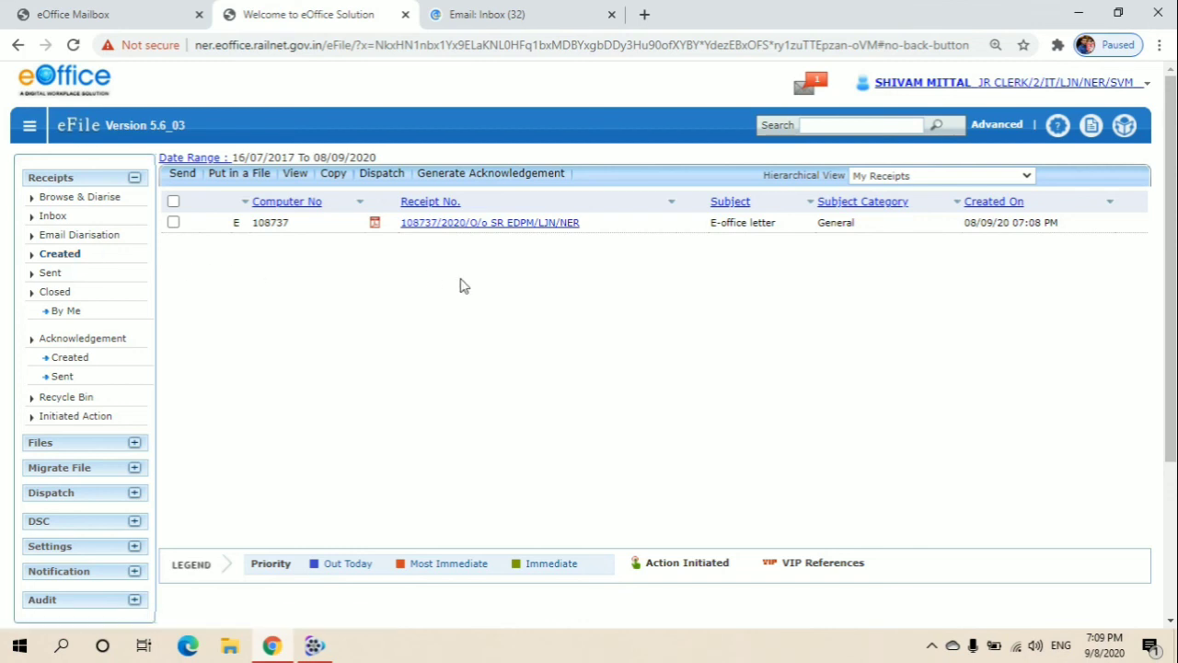
{"action": "left_click", "coordinate": [440, 224]}
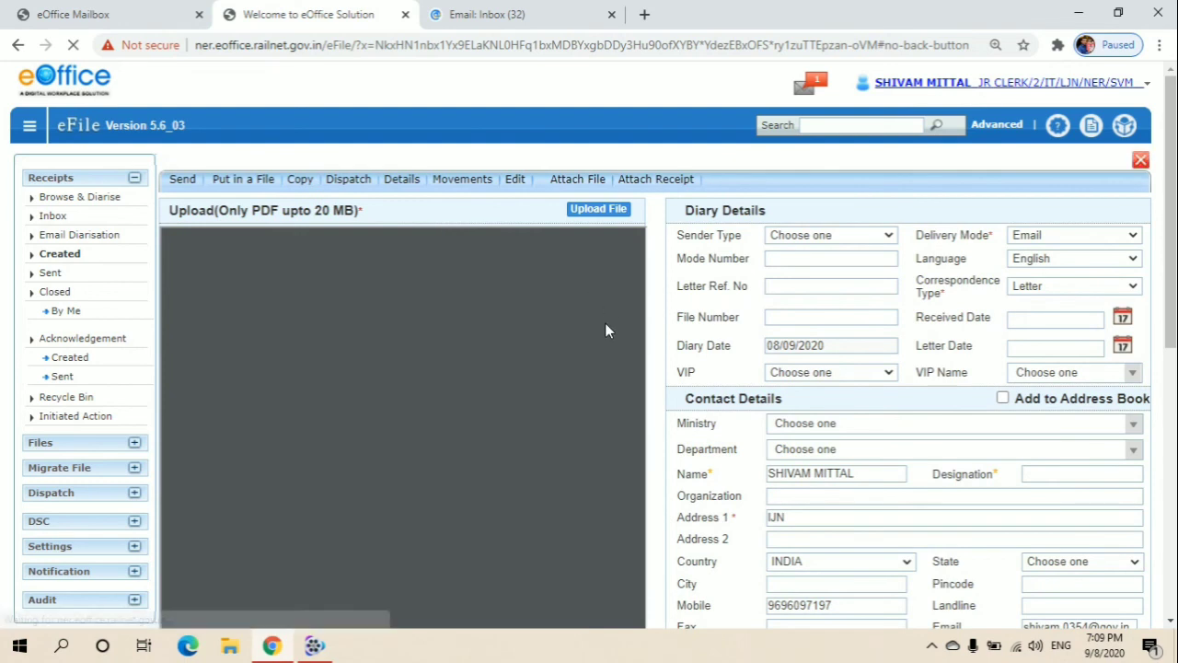
{"action": "scroll", "coordinate": [605, 337], "scroll_direction": "down", "scroll_amount": 3}
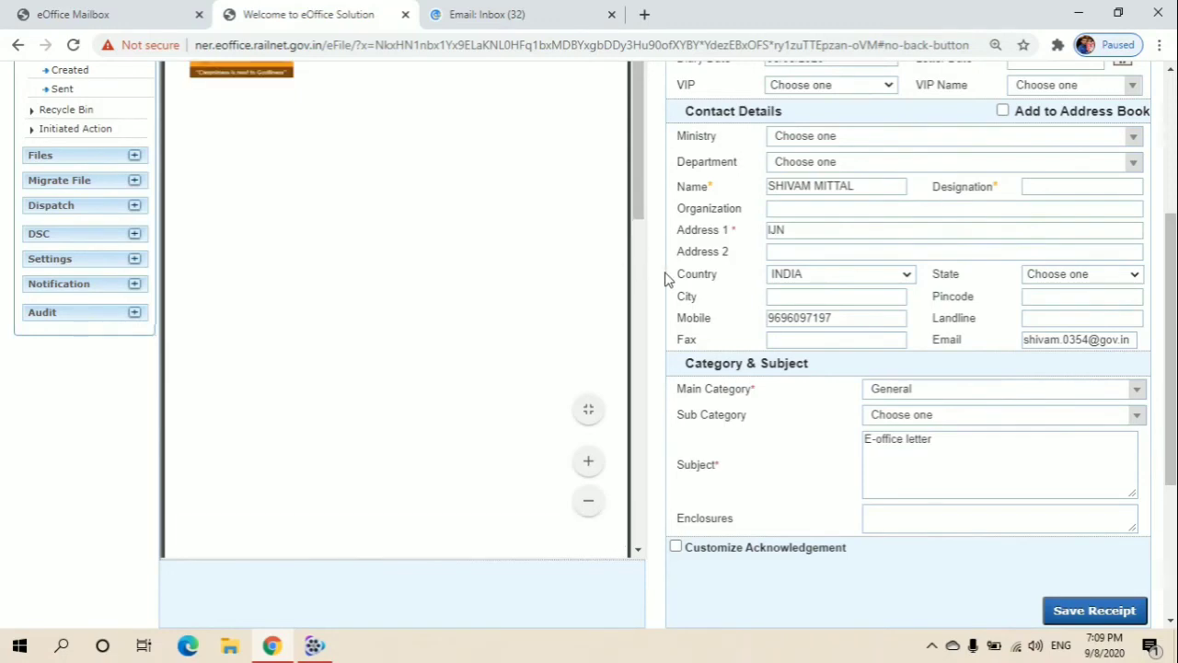
{"action": "scroll", "coordinate": [667, 276], "scroll_direction": "down", "scroll_amount": 2}
{"action": "scroll", "coordinate": [668, 279], "scroll_direction": "up", "scroll_amount": 4}
{"action": "scroll", "coordinate": [667, 279], "scroll_direction": "up", "scroll_amount": 1}
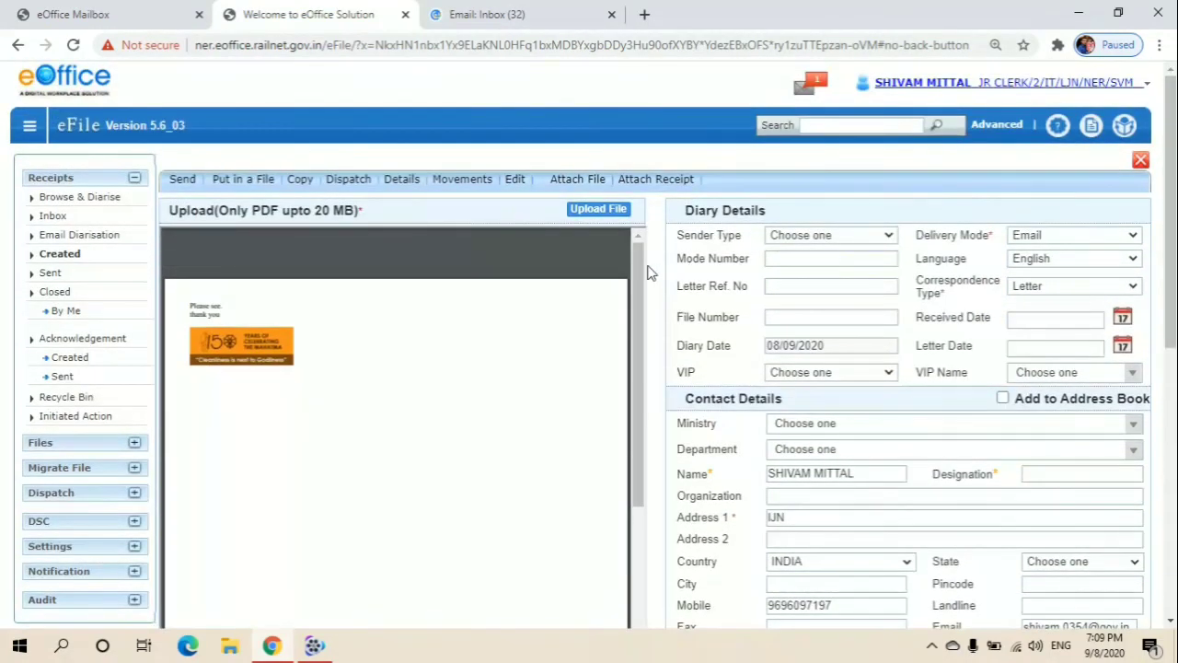